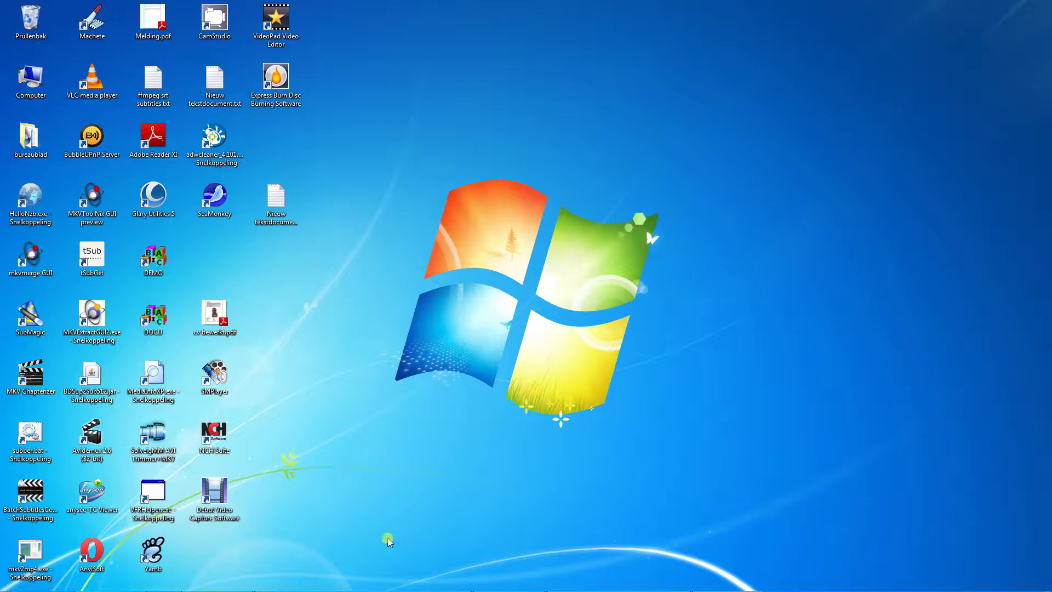
Restore the Downloads folder window from the taskbar.
{"action": "mouse_move", "coordinate": [52, 587]}
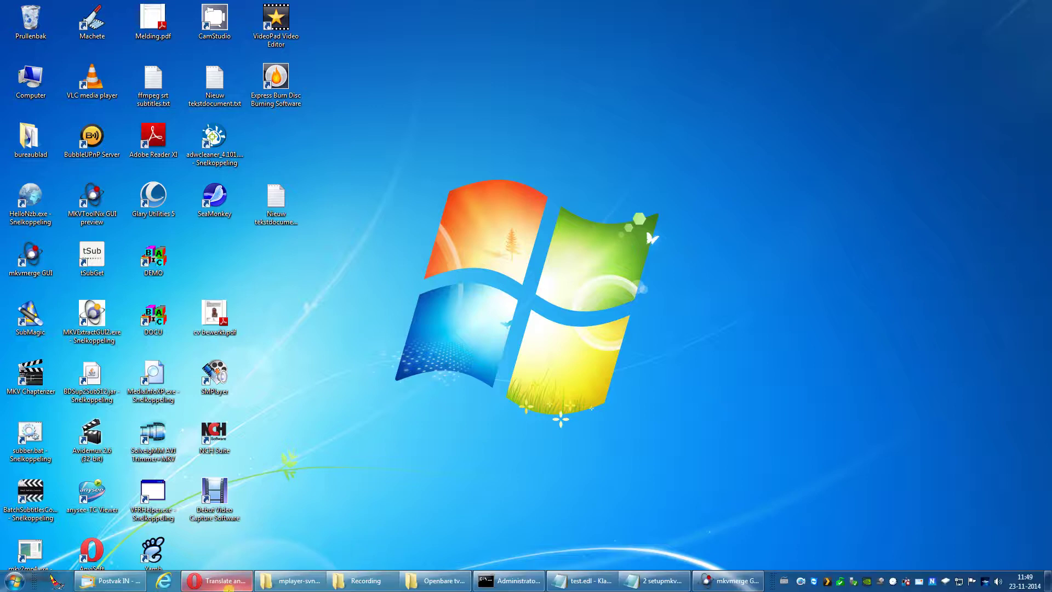
{"action": "mouse_move", "coordinate": [219, 586]}
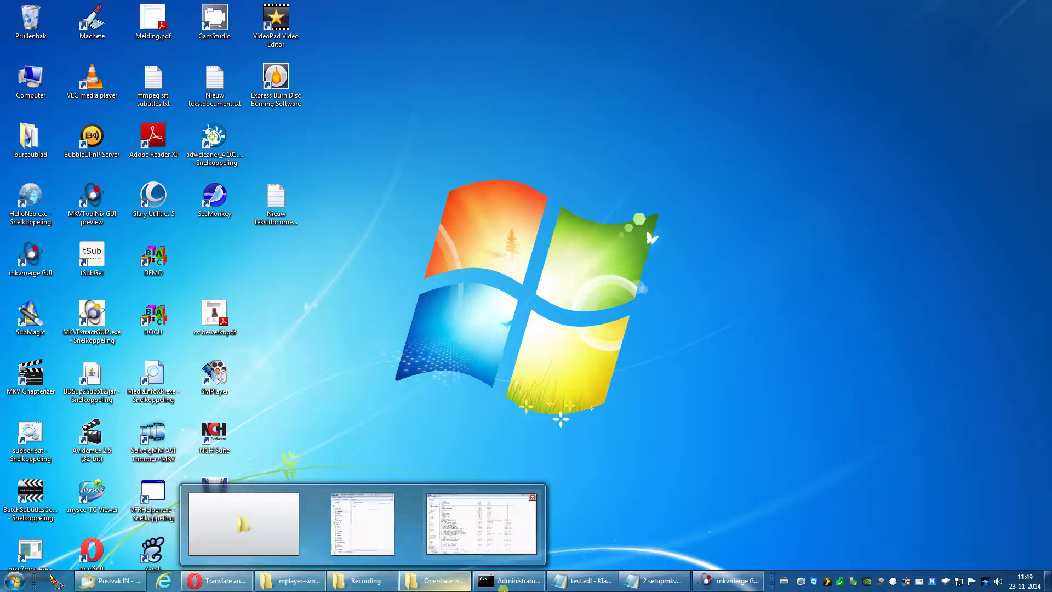
{"action": "left_click", "coordinate": [724, 583]}
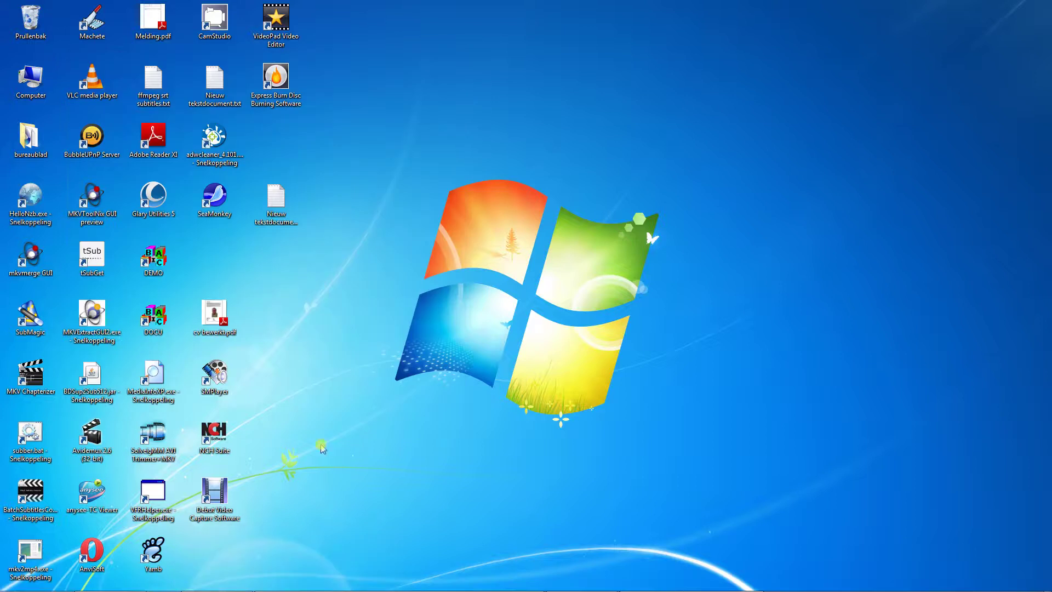
In Downloads, open mplayer-svn-37325 (1), then mplayer-svn-37325, then its mplayer folder.
{"action": "mouse_move", "coordinate": [301, 588]}
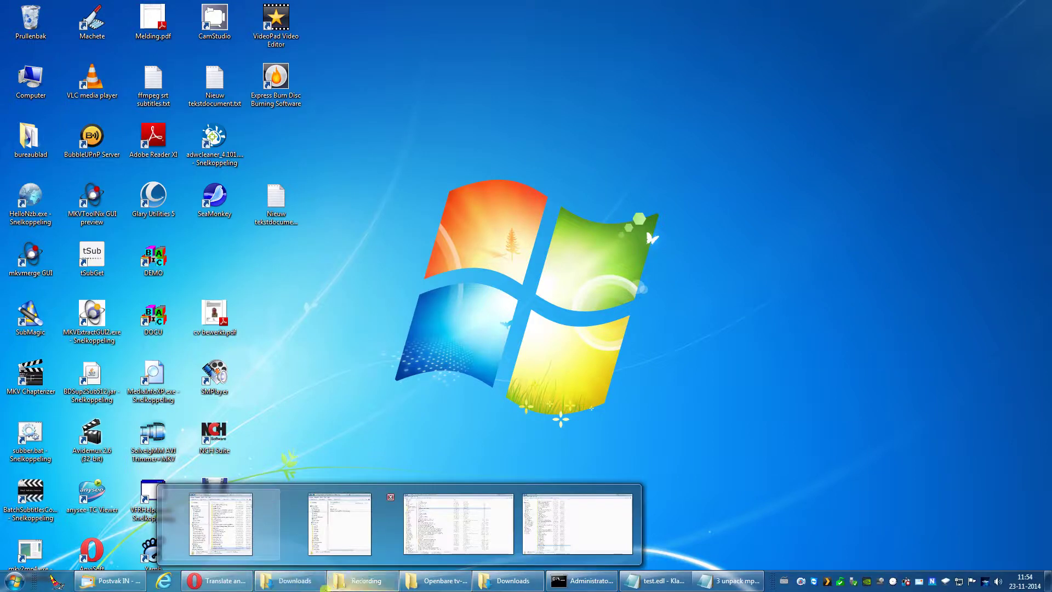
{"action": "left_click", "coordinate": [301, 583]}
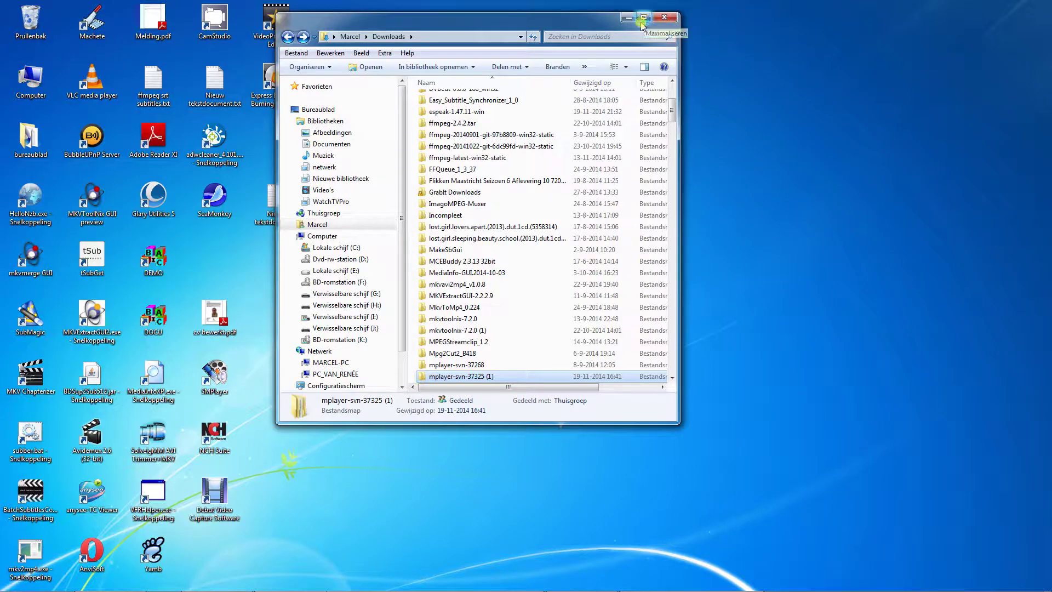
{"action": "scroll", "coordinate": [542, 197], "scroll_direction": "down", "scroll_amount": 3}
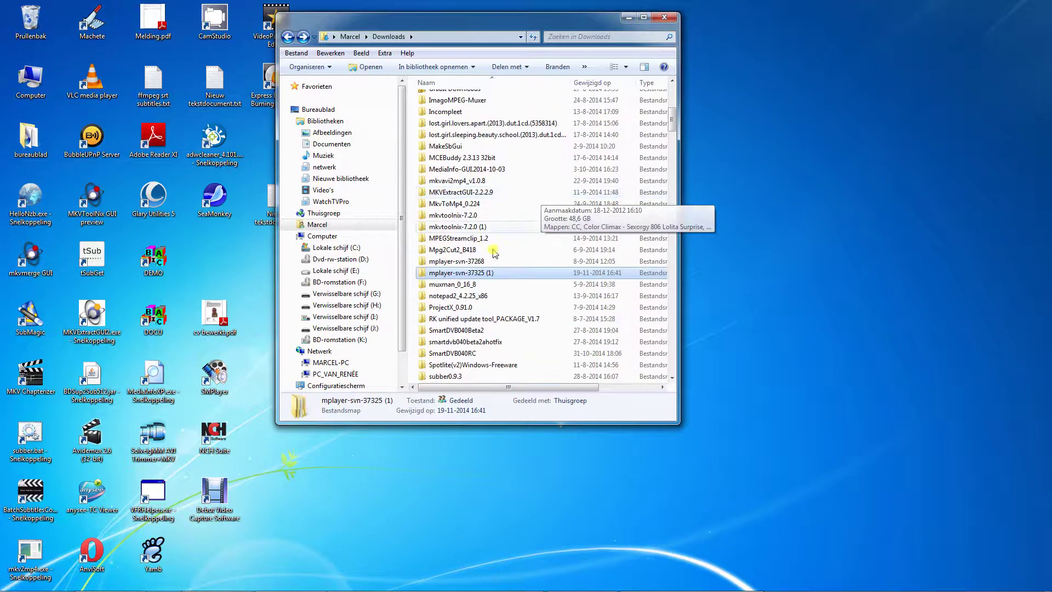
{"action": "double_click", "coordinate": [456, 273]}
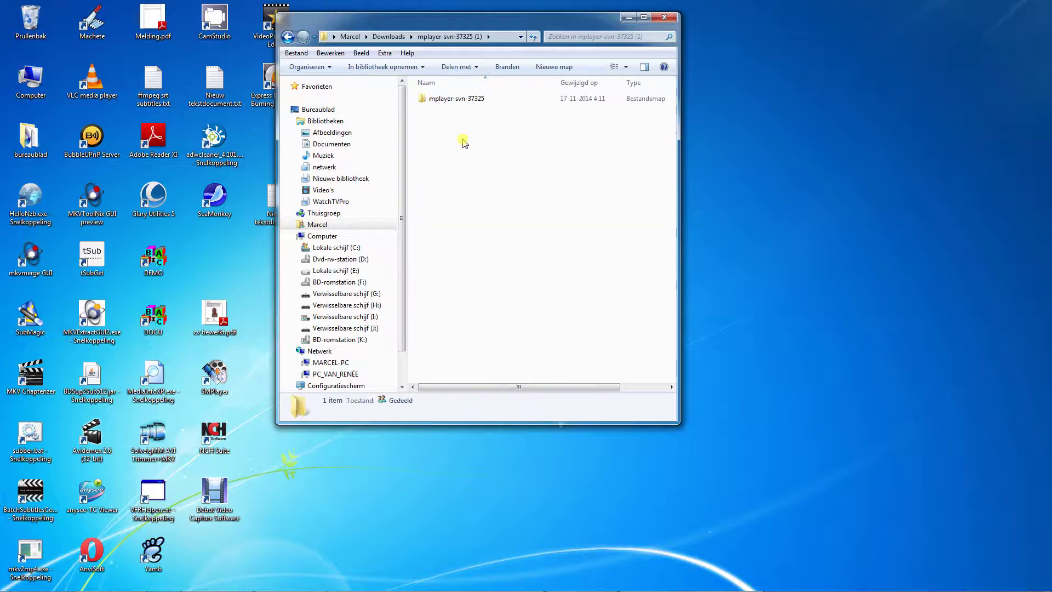
{"action": "double_click", "coordinate": [454, 102]}
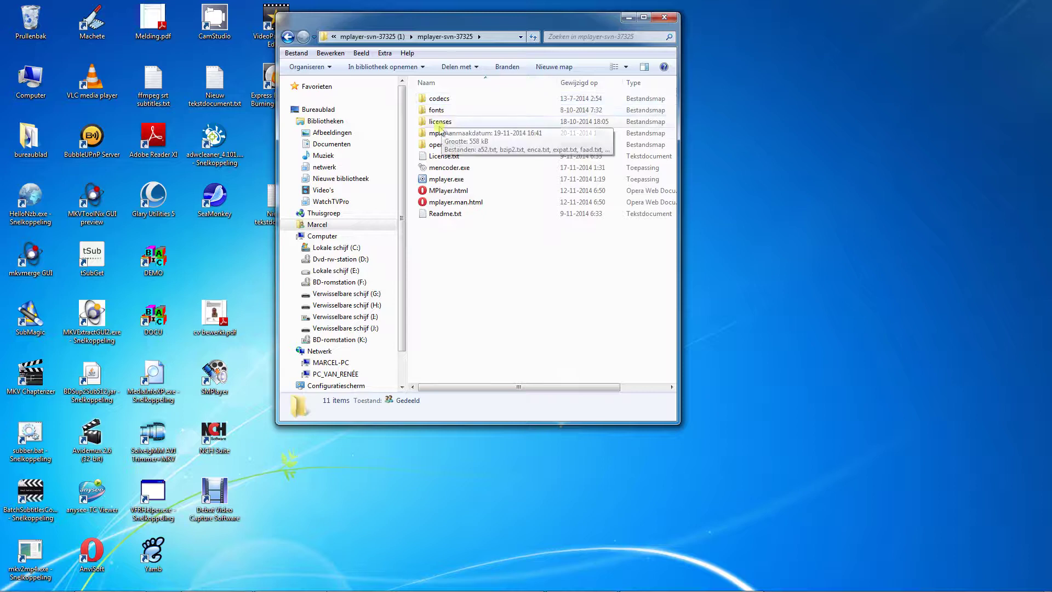
{"action": "left_click", "coordinate": [440, 135]}
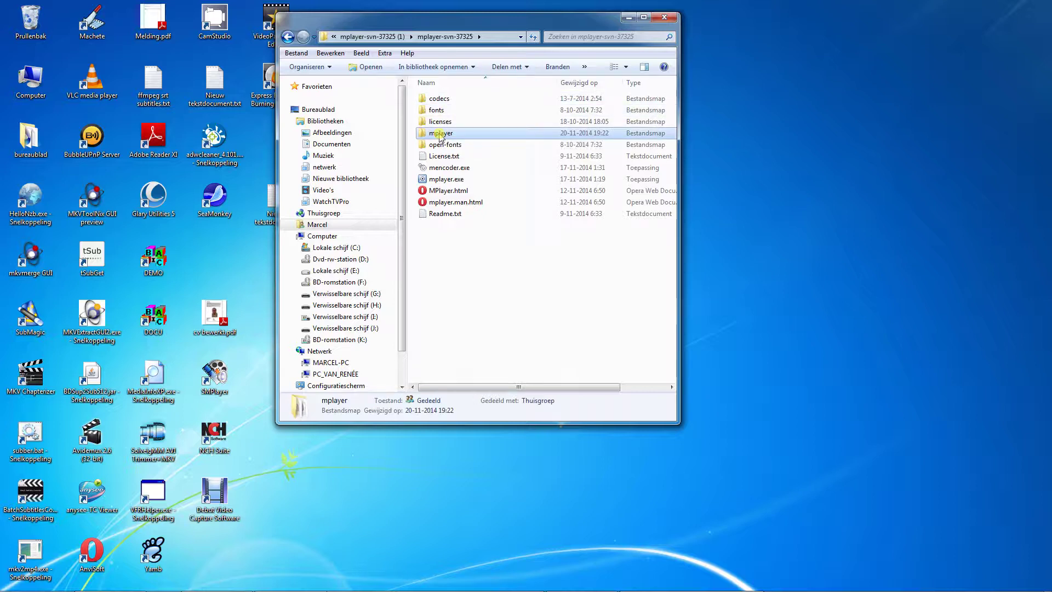
{"action": "double_click", "coordinate": [440, 135]}
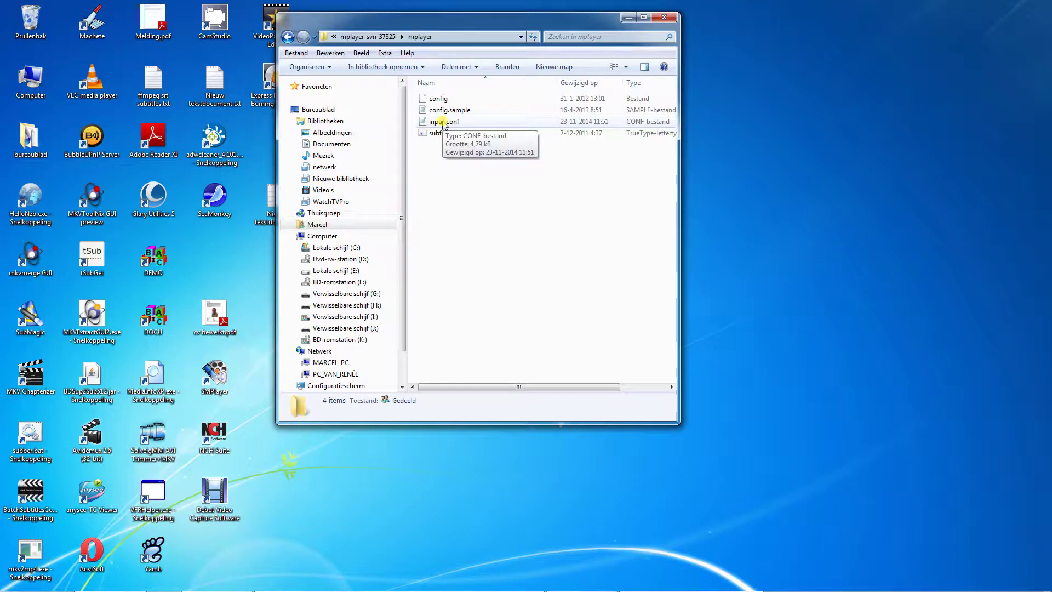
Open input.conf and change the RIGHT line to 'pausing seek +1'.
{"action": "double_click", "coordinate": [444, 123]}
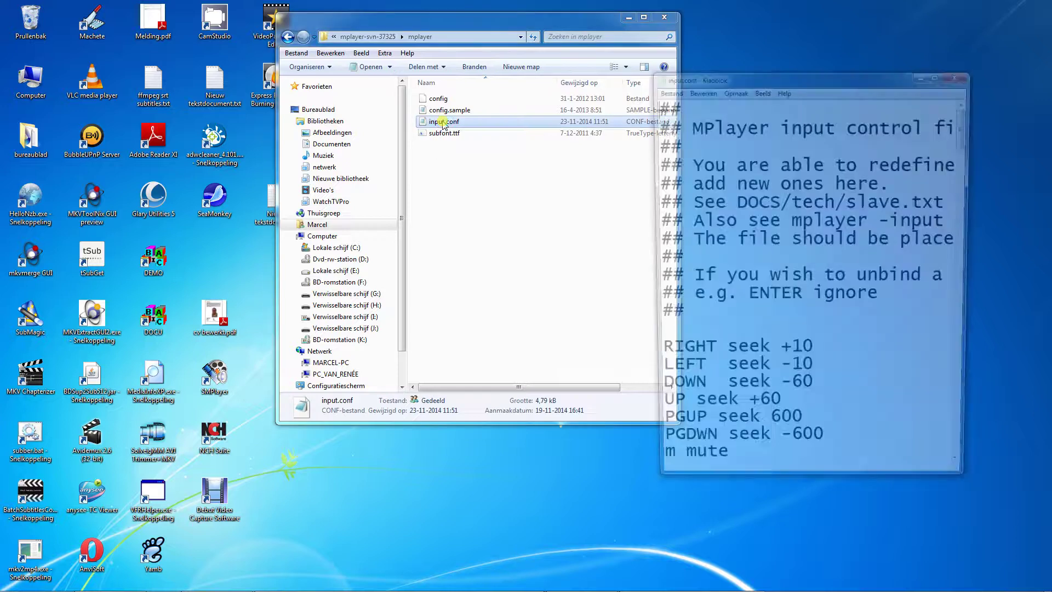
{"action": "left_click", "coordinate": [721, 355]}
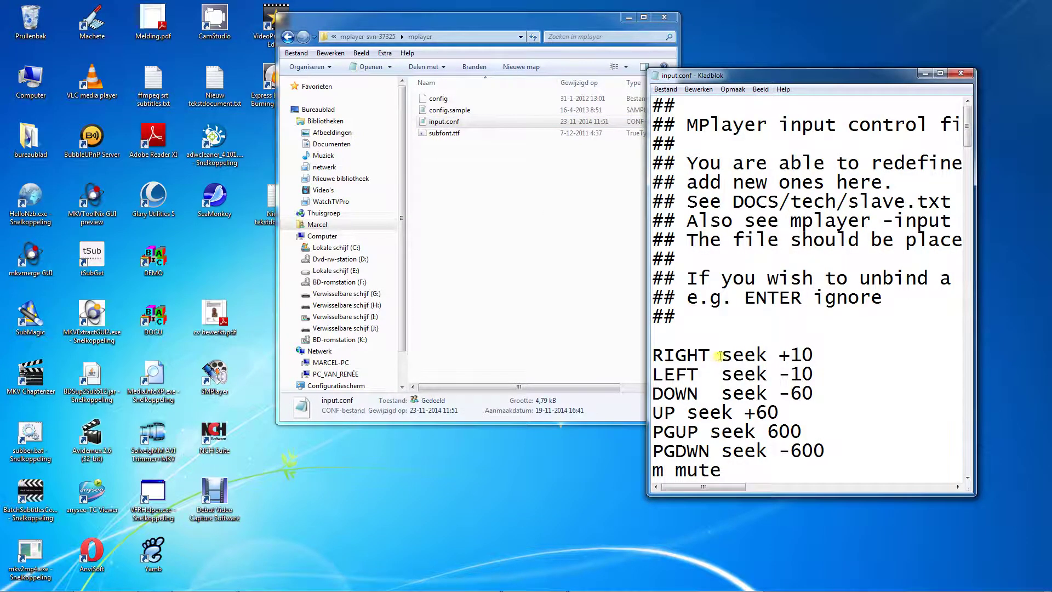
{"action": "type", "text": "pausin"}
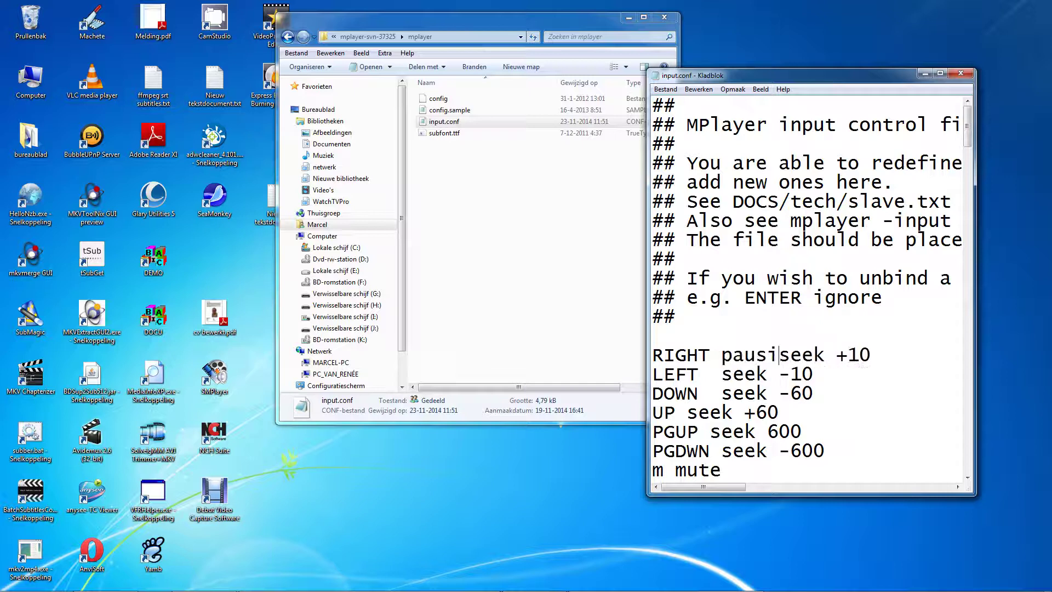
{"action": "type", "text": "g"}
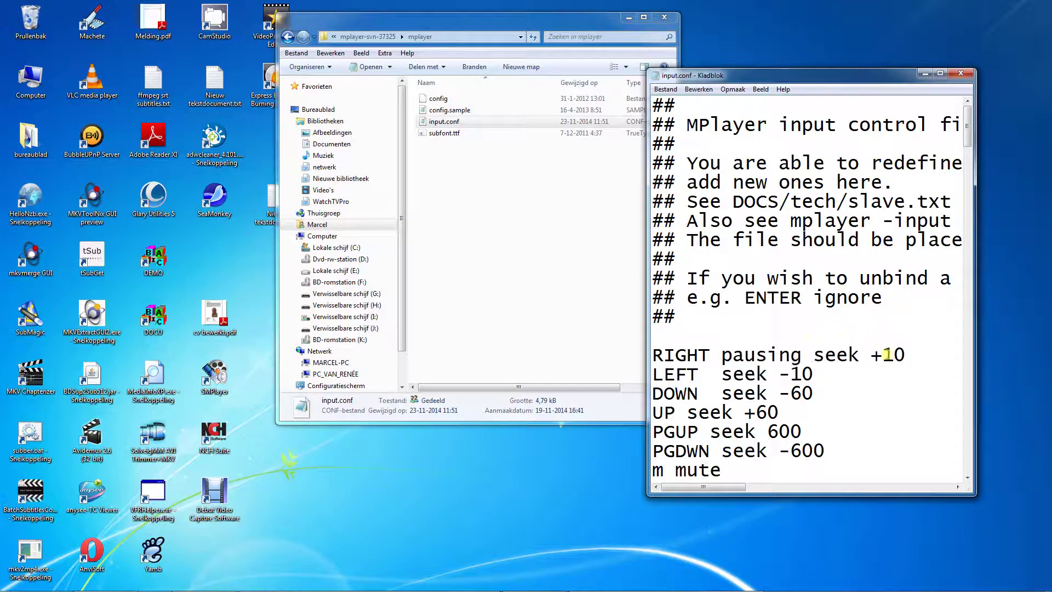
{"action": "left_click", "coordinate": [907, 357]}
{"action": "key", "text": "BackSpace"}
Change the LEFT line to 'pausing seek -2', then save input.conf and close Notepad.
{"action": "left_click", "coordinate": [721, 376]}
{"action": "type", "text": "pausi"}
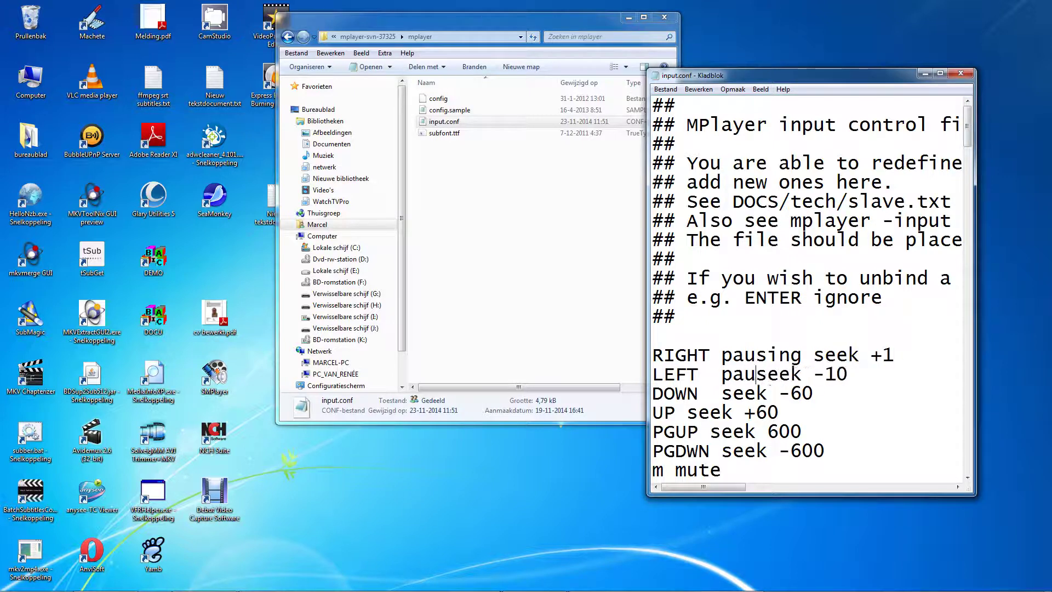
{"action": "type", "text": "ng s"}
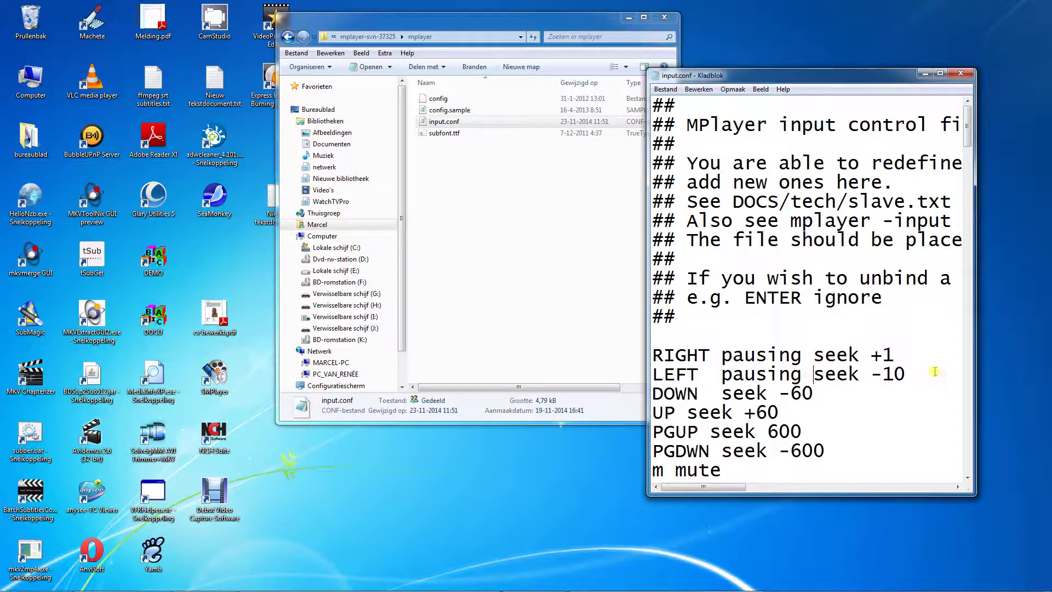
{"action": "left_click", "coordinate": [910, 373]}
{"action": "key", "text": "BackSpace"}
{"action": "key", "text": "BackSpace"}
{"action": "type", "text": "2"}
{"action": "left_click", "coordinate": [665, 89]}
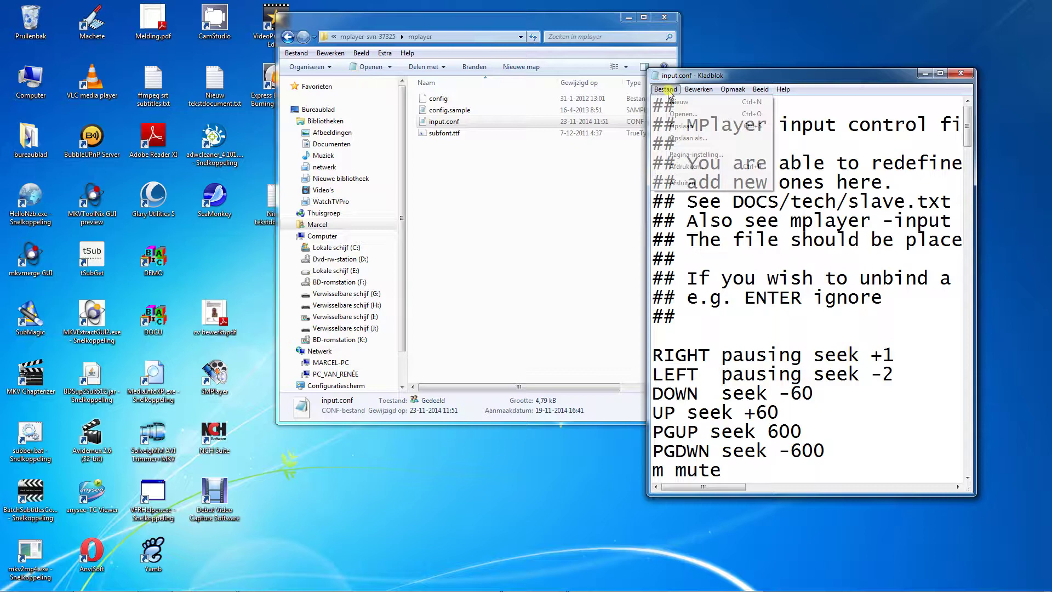
{"action": "left_click", "coordinate": [677, 127]}
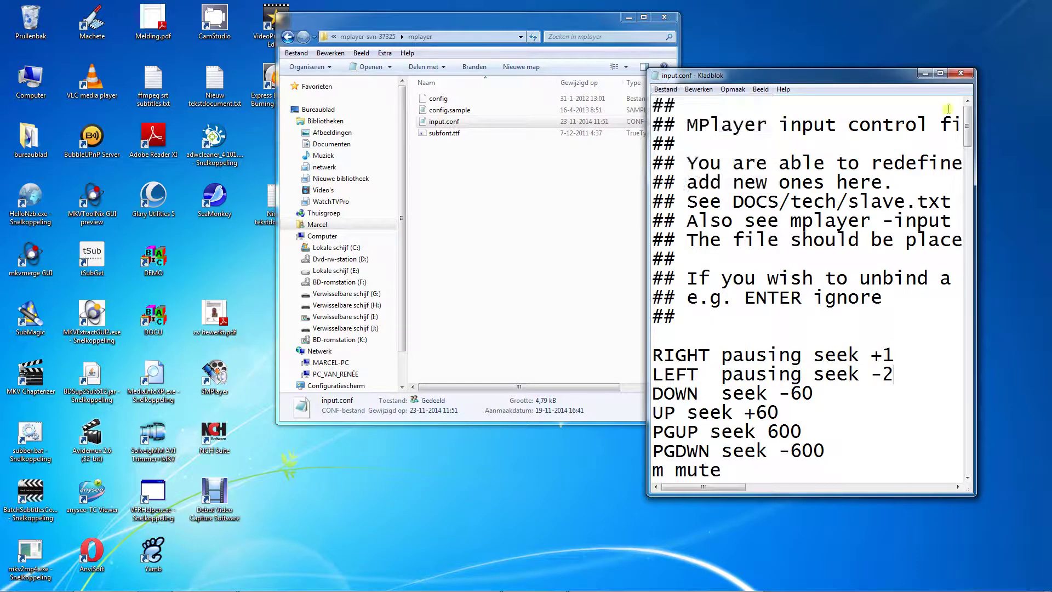
{"action": "left_click", "coordinate": [966, 77]}
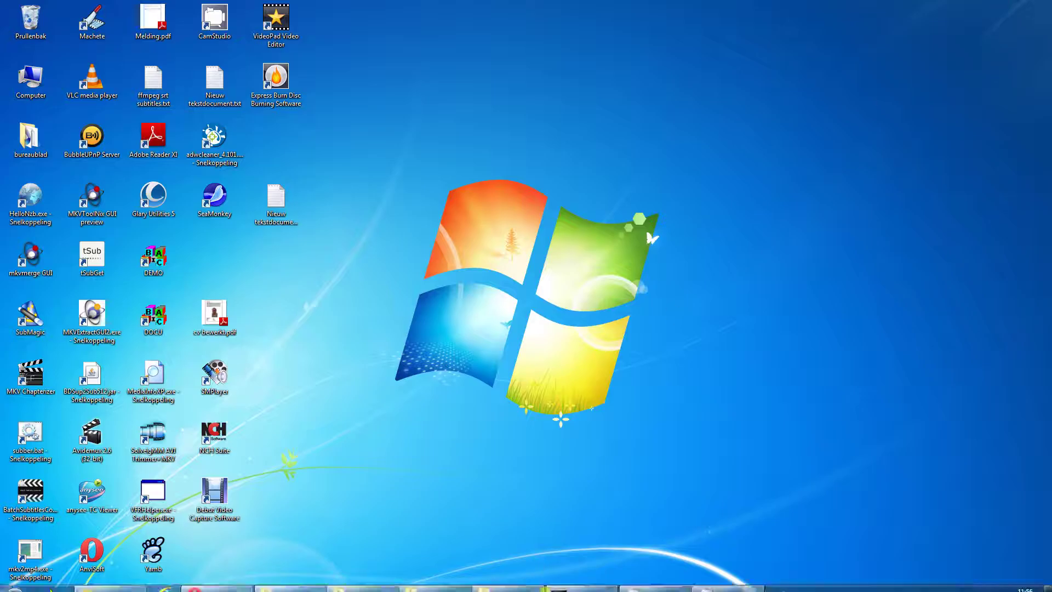
Restore the mplayer folder window, go back to mplayer-svn-37325, and select its address path.
{"action": "mouse_move", "coordinate": [545, 588]}
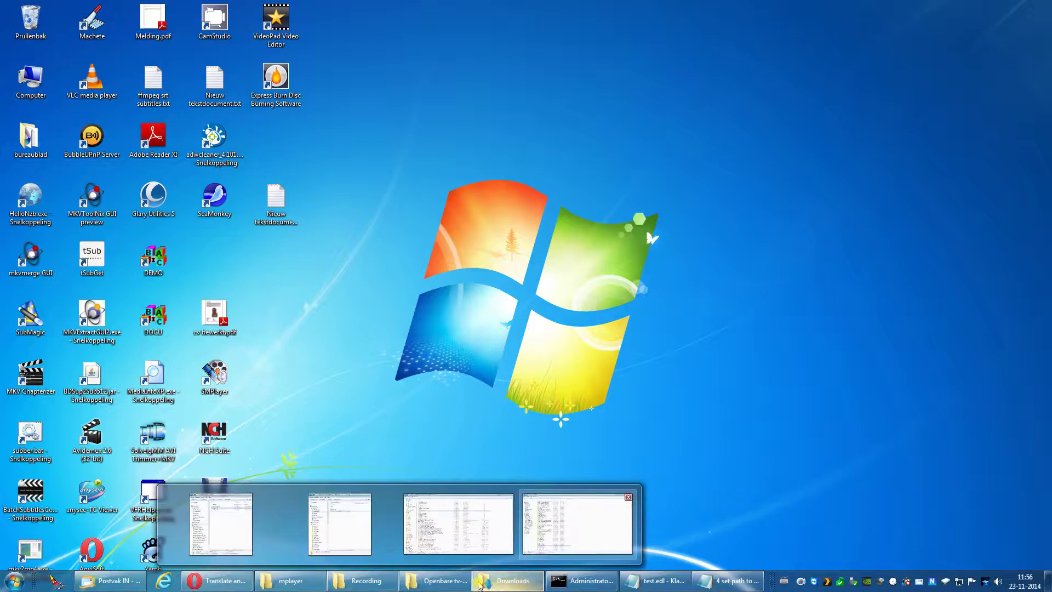
{"action": "left_click", "coordinate": [298, 582]}
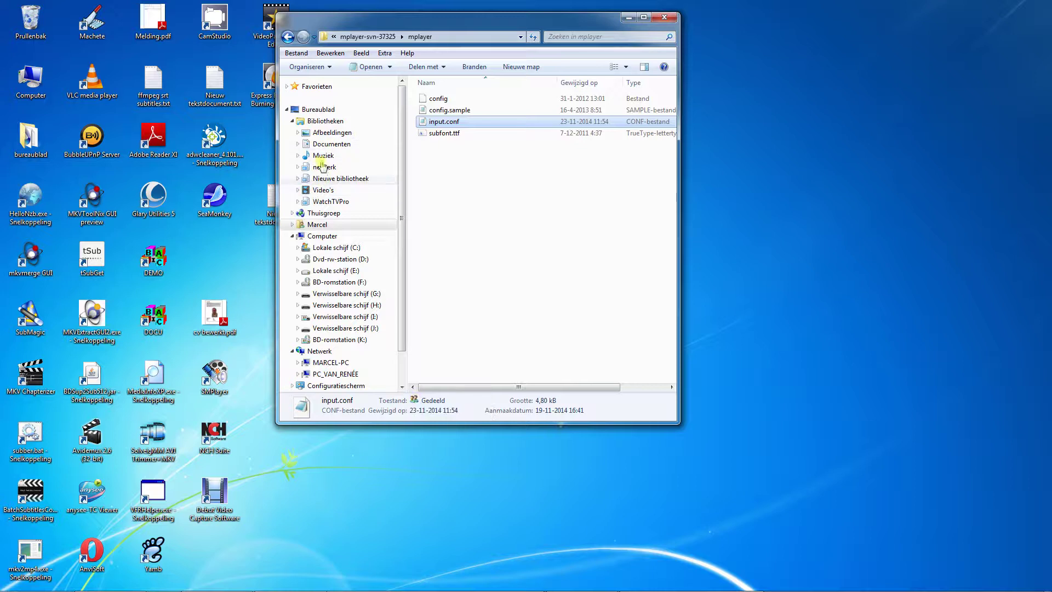
{"action": "left_click", "coordinate": [287, 37]}
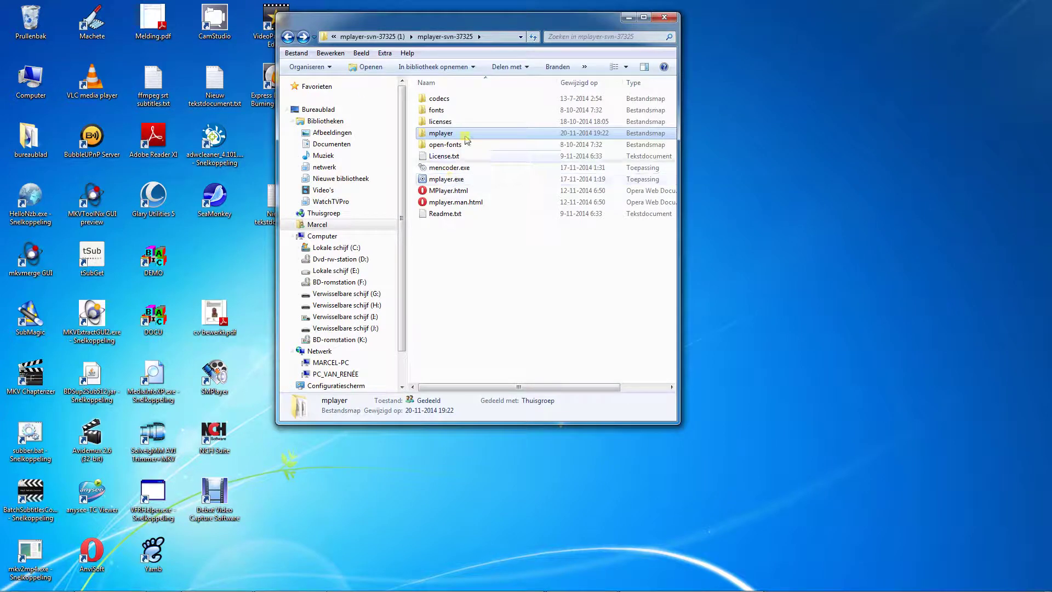
{"action": "left_click", "coordinate": [497, 37]}
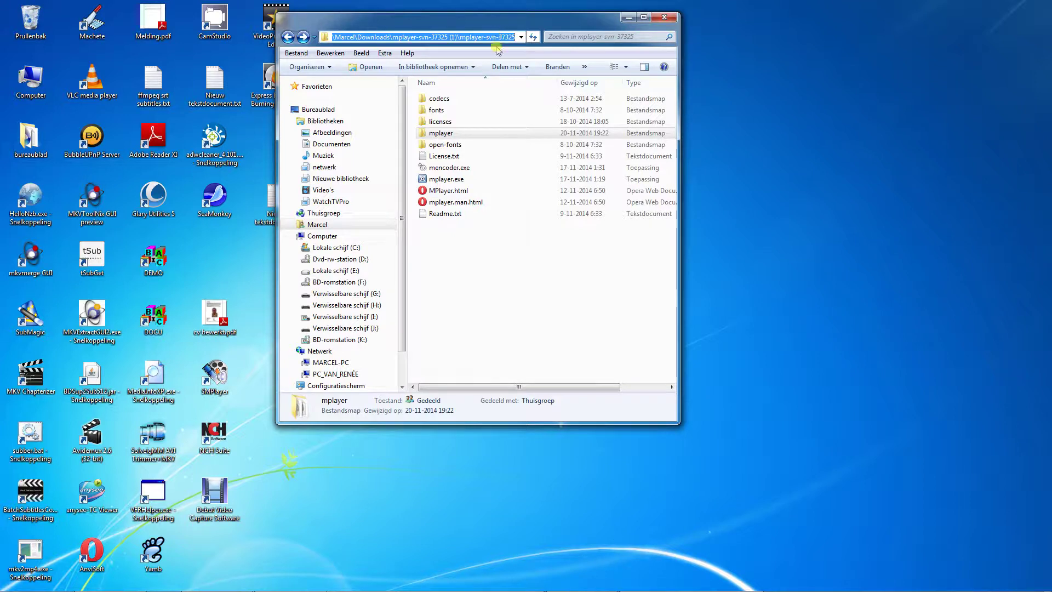
{"action": "mouse_move", "coordinate": [57, 582]}
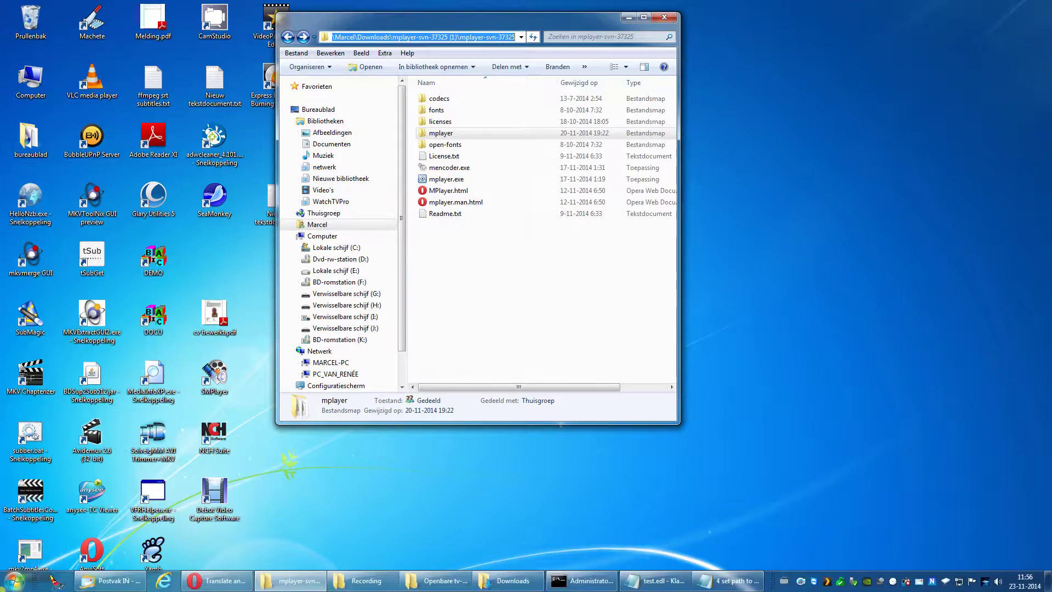
Open Environment Variables via Control Panel, System and Advanced system settings.
{"action": "left_click", "coordinate": [14, 581]}
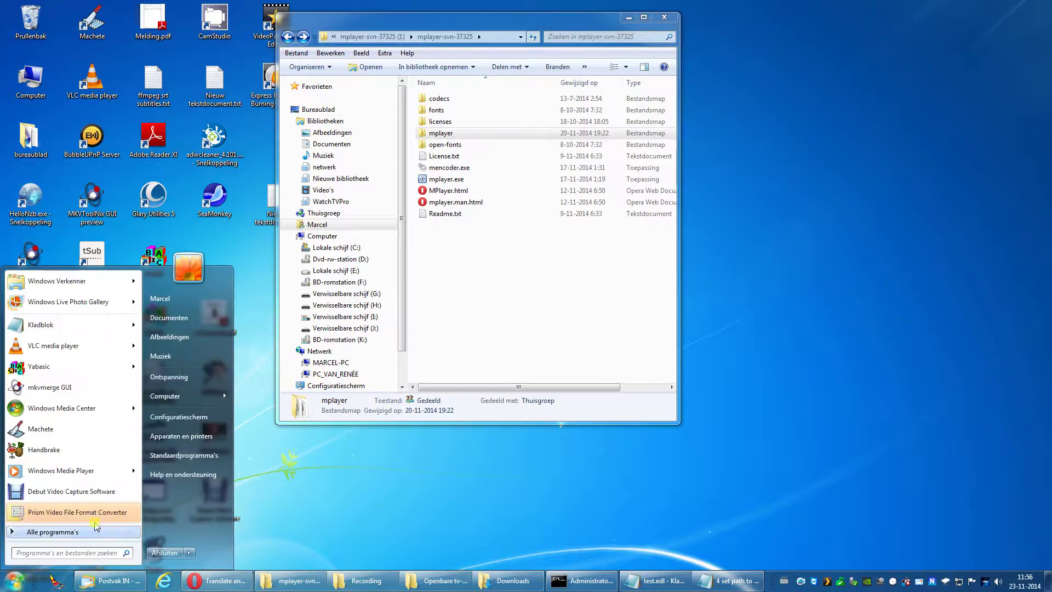
{"action": "left_click", "coordinate": [171, 418]}
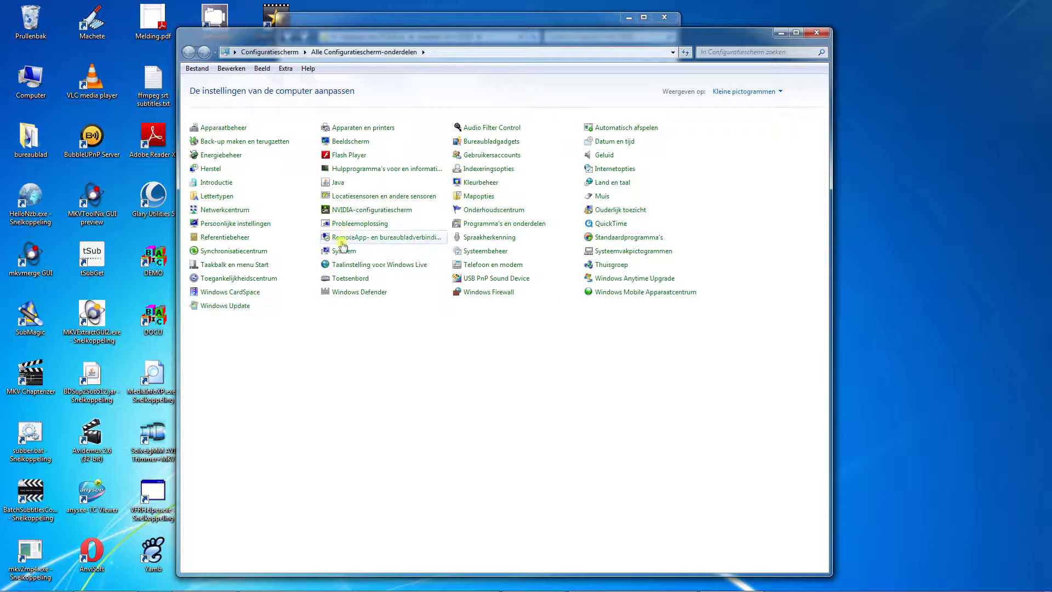
{"action": "left_click", "coordinate": [344, 252]}
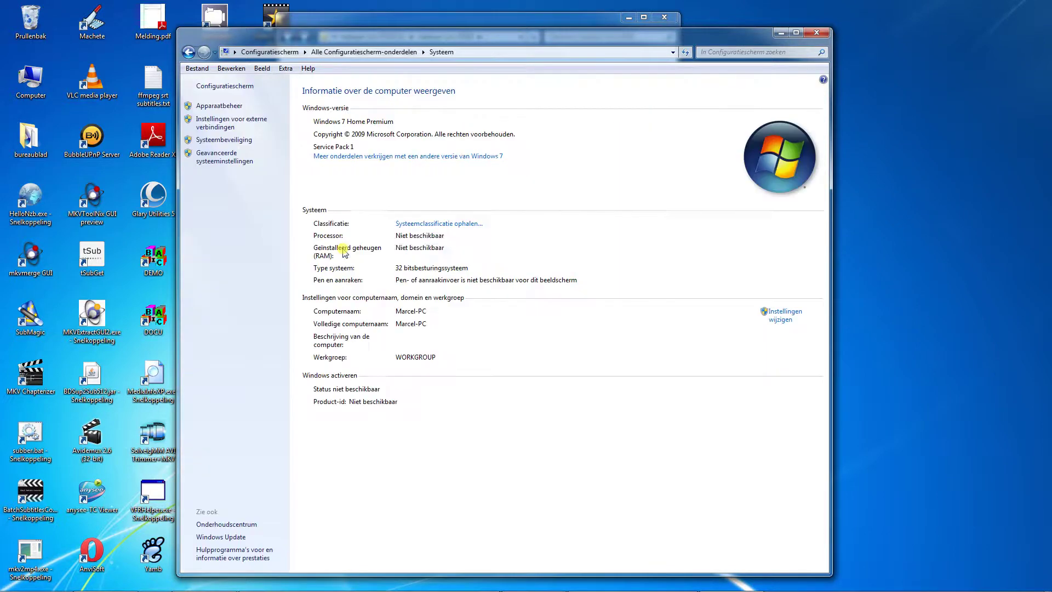
{"action": "left_click", "coordinate": [234, 160]}
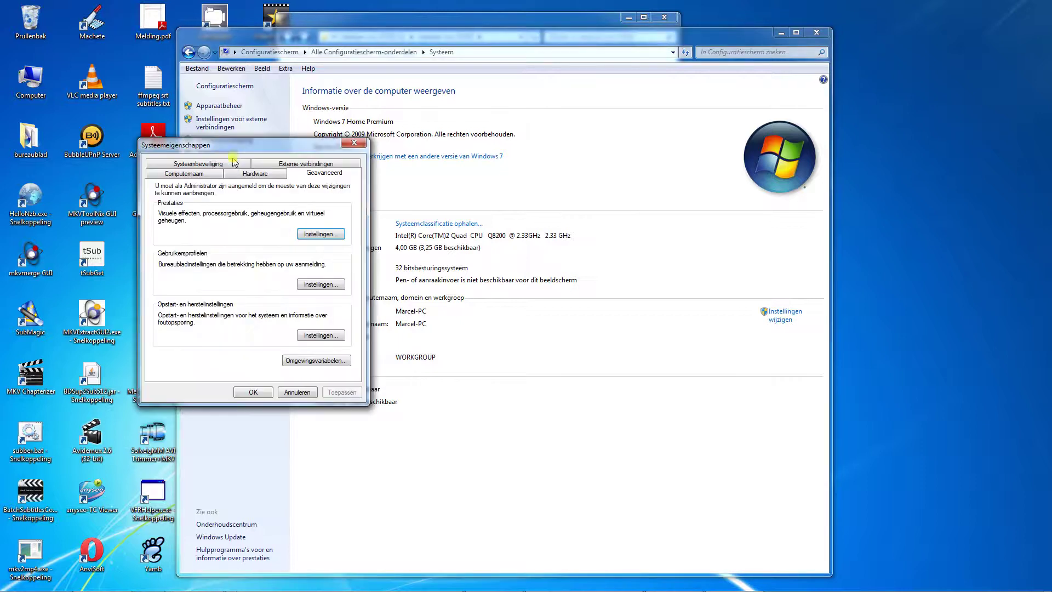
{"action": "left_click", "coordinate": [319, 361]}
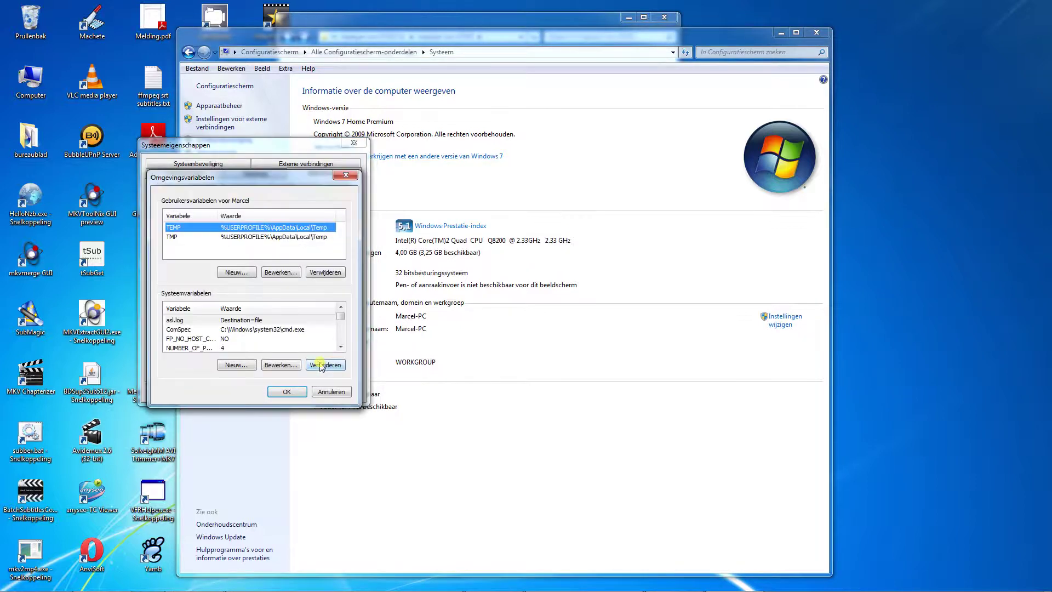
Edit the system Path variable, appending ';' and the copied mplayer-svn-37325 folder path.
{"action": "left_click", "coordinate": [340, 347]}
{"action": "left_click", "coordinate": [340, 347]}
{"action": "left_click", "coordinate": [296, 348]}
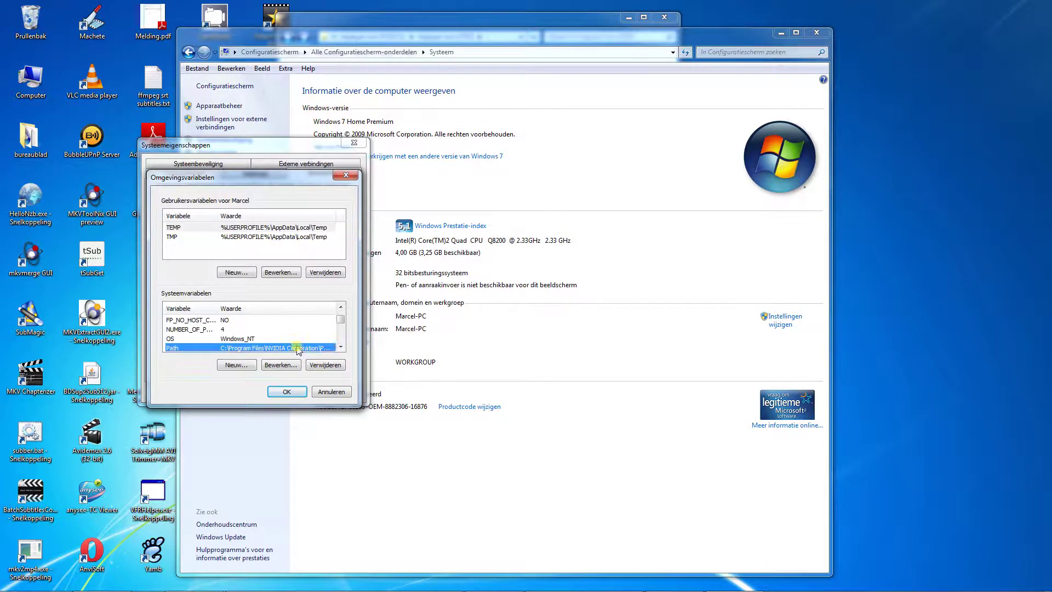
{"action": "left_click", "coordinate": [292, 366]}
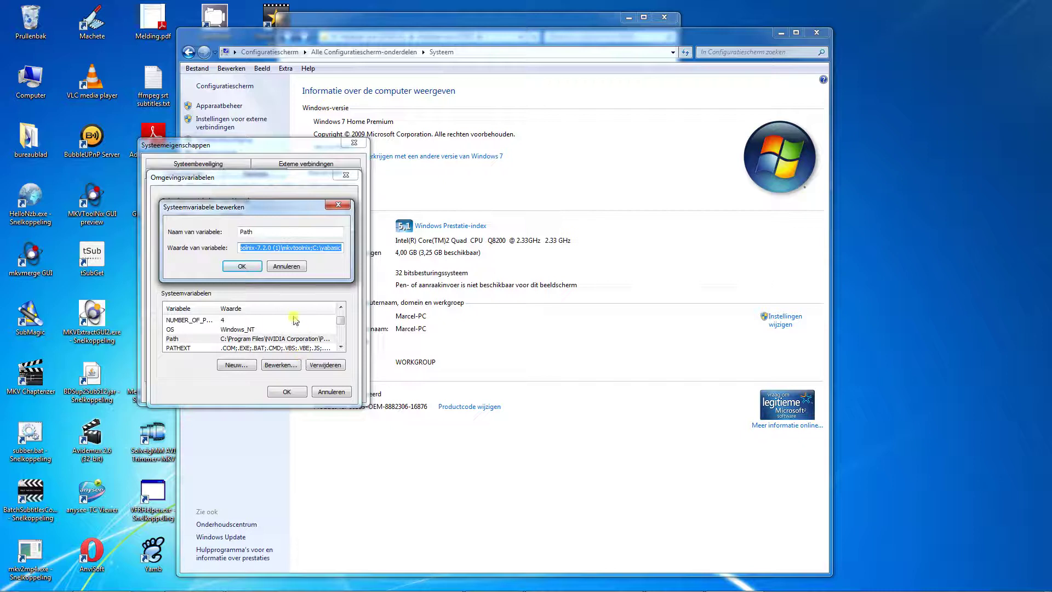
{"action": "key", "text": "End"}
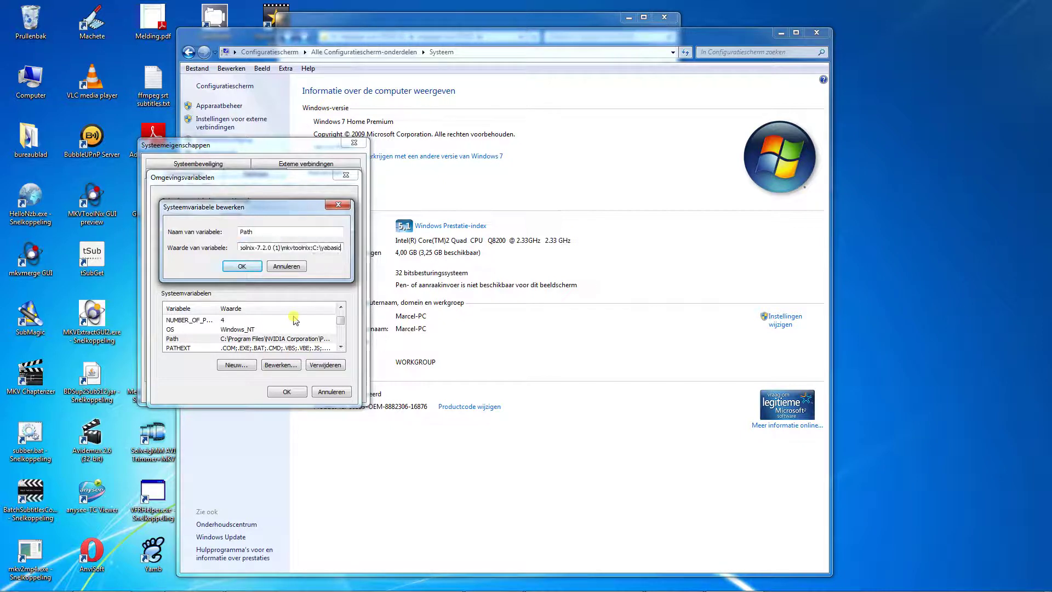
{"action": "type", "text": ";"}
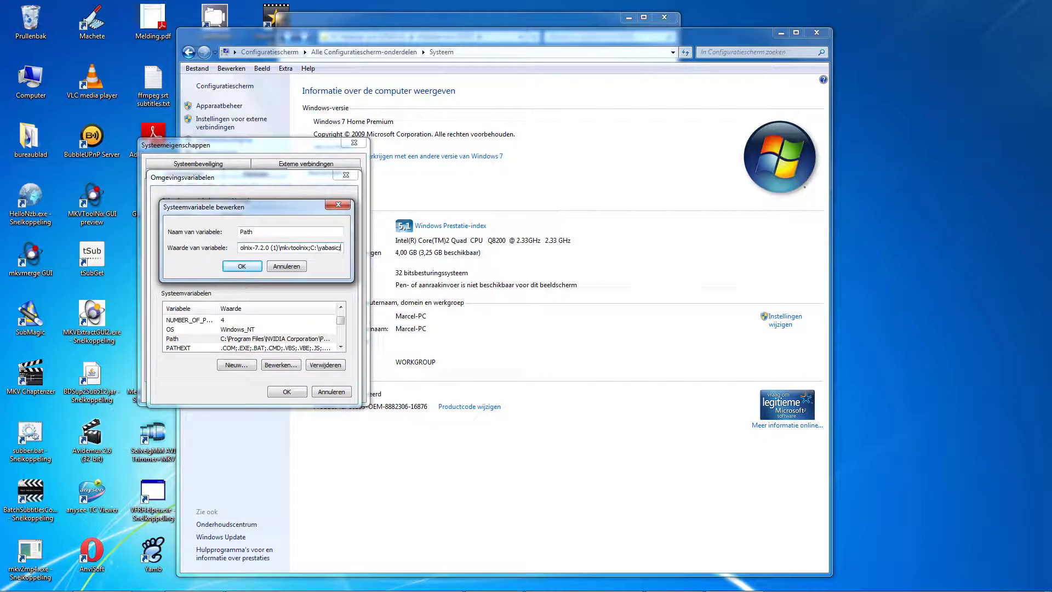
{"action": "key", "text": "ctrl+v"}
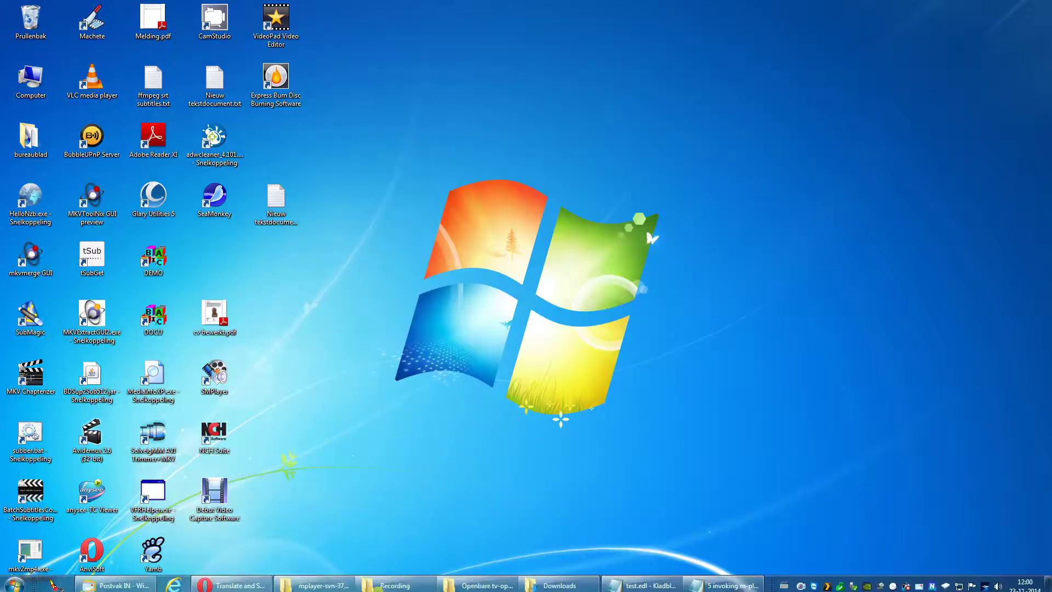
In Openbare tv-opnamen, copy the full name of Paycheck_RTL 7 HD_2014_11_18_20_25_00.mp4 without renaming it.
{"action": "left_click", "coordinate": [461, 585]}
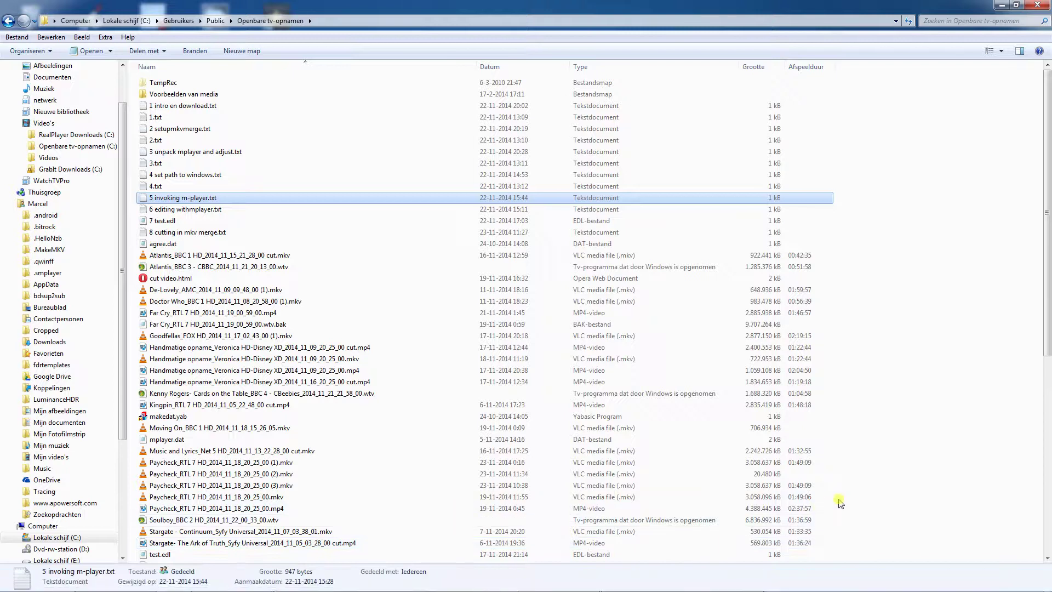
{"action": "scroll", "coordinate": [840, 501], "scroll_direction": "down", "scroll_amount": 4}
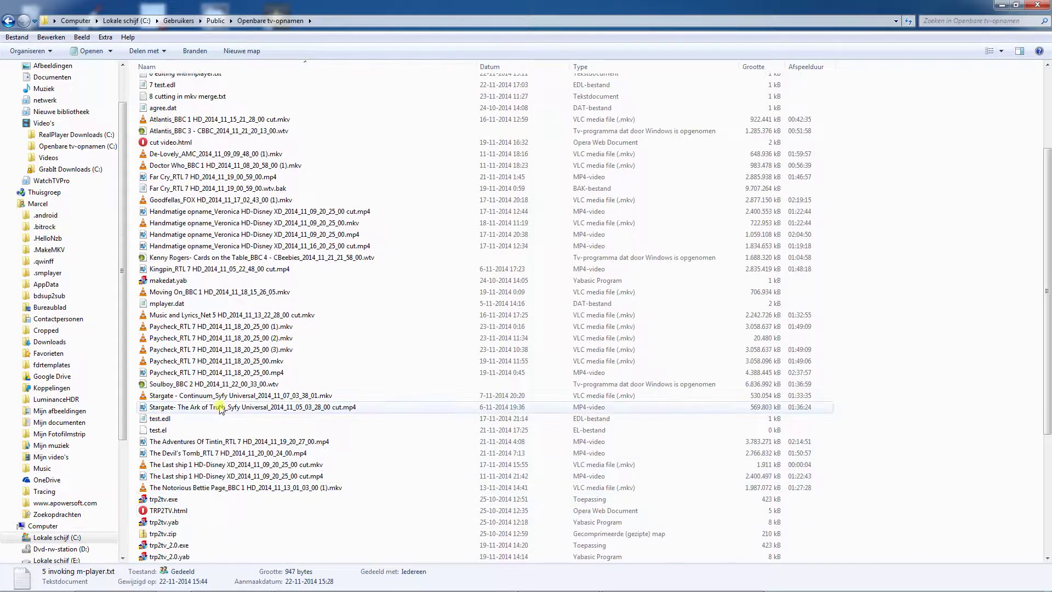
{"action": "left_click", "coordinate": [237, 374]}
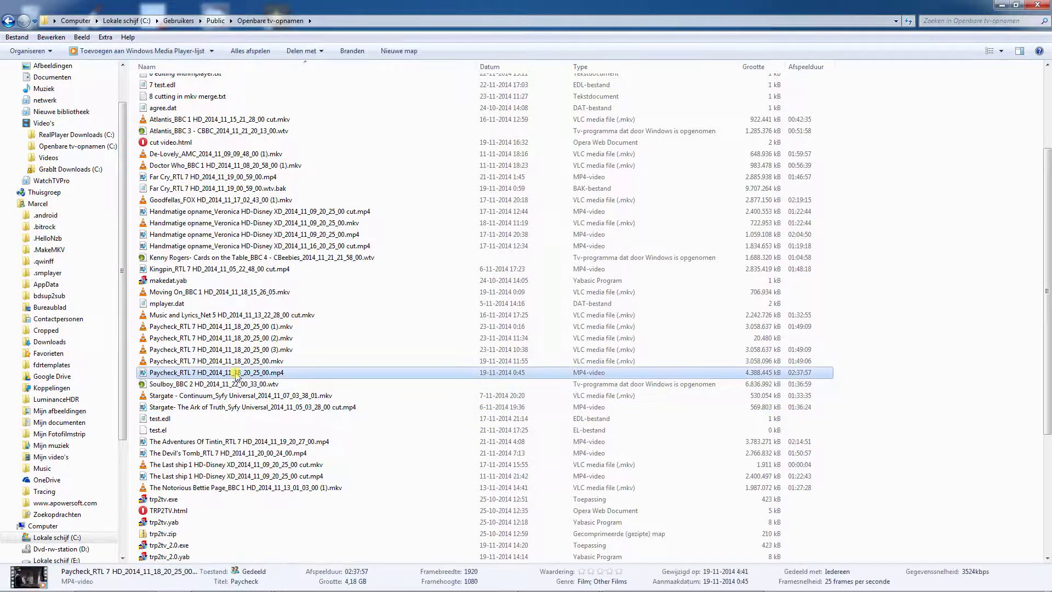
{"action": "left_click", "coordinate": [237, 375]}
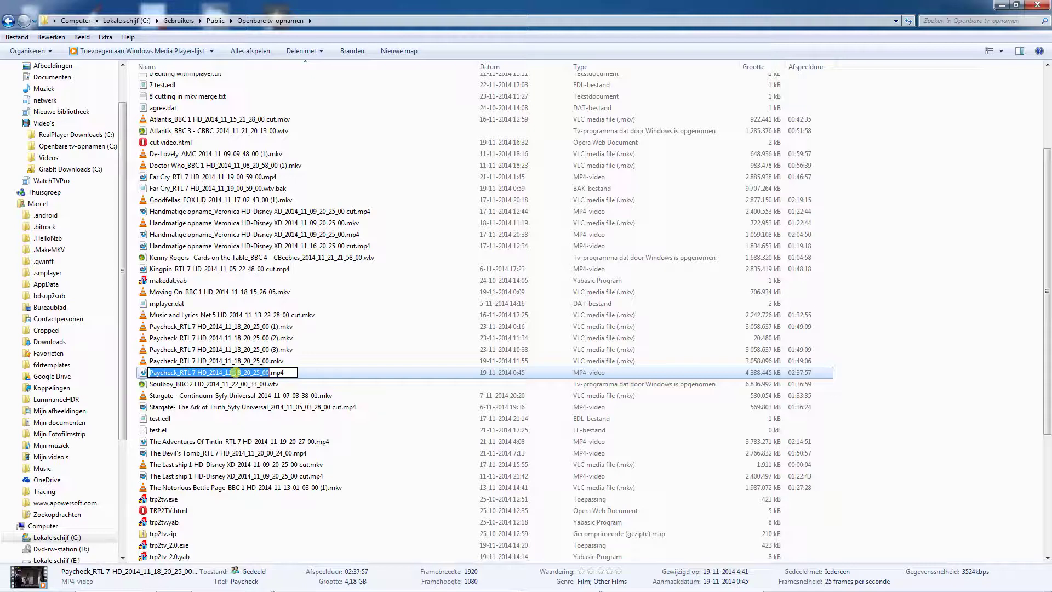
{"action": "key", "text": "ctrl+a"}
{"action": "key", "text": "super+c"}
{"action": "left_click", "coordinate": [905, 356]}
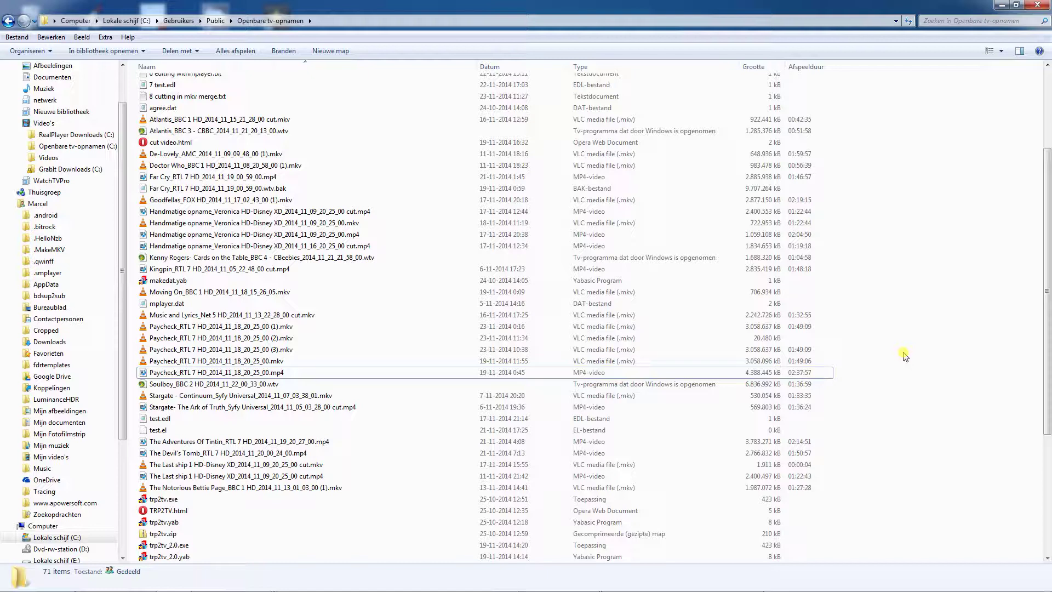
Open a command window in the Openbare tv-opnamen folder.
{"action": "right_click", "coordinate": [905, 356]}
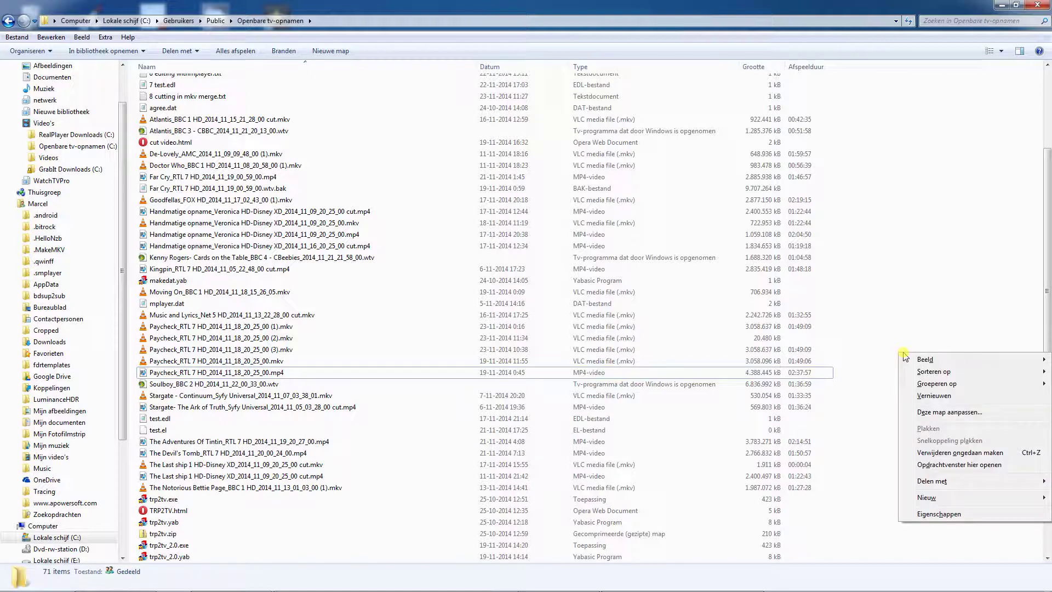
{"action": "left_click", "coordinate": [936, 465]}
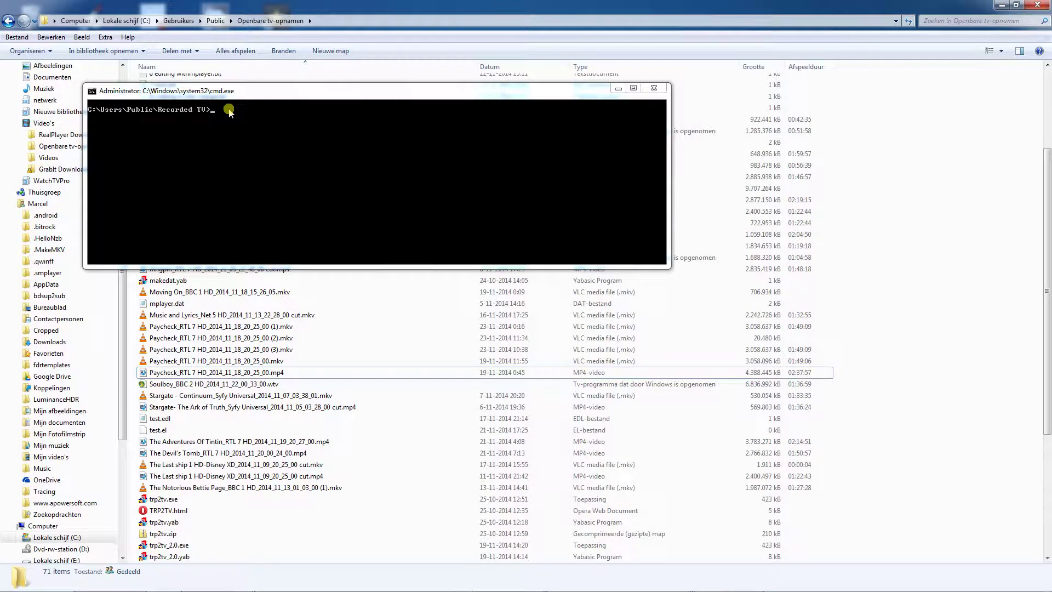
{"action": "left_click", "coordinate": [239, 92]}
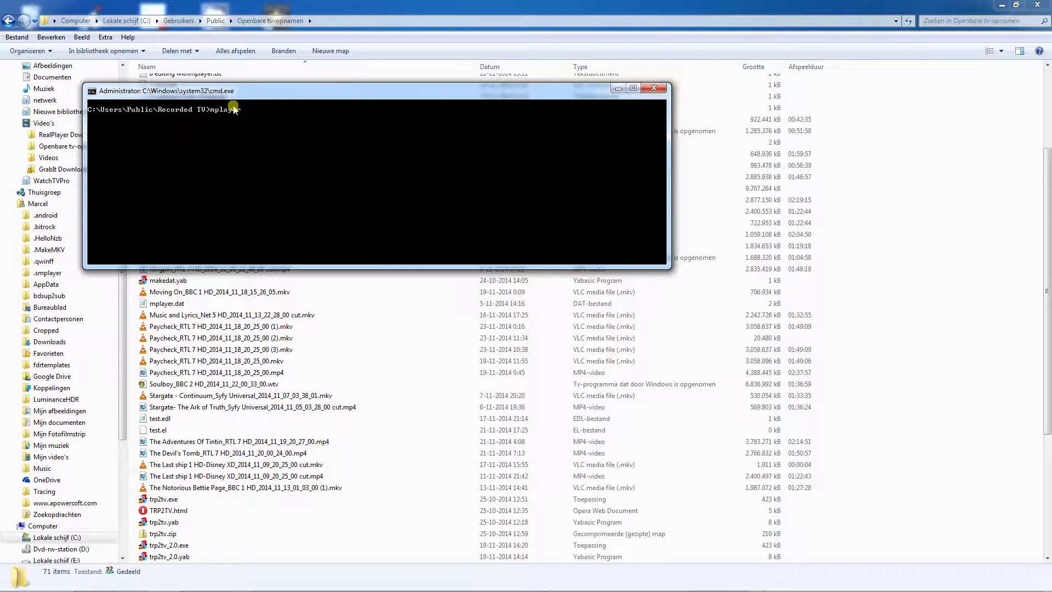
Enter mplayer -edlout test.edl with the Paycheck file name in quotes, then show the desktop.
{"action": "type", "text": "dlout test.edl \""}
{"action": "right_click", "coordinate": [334, 113]}
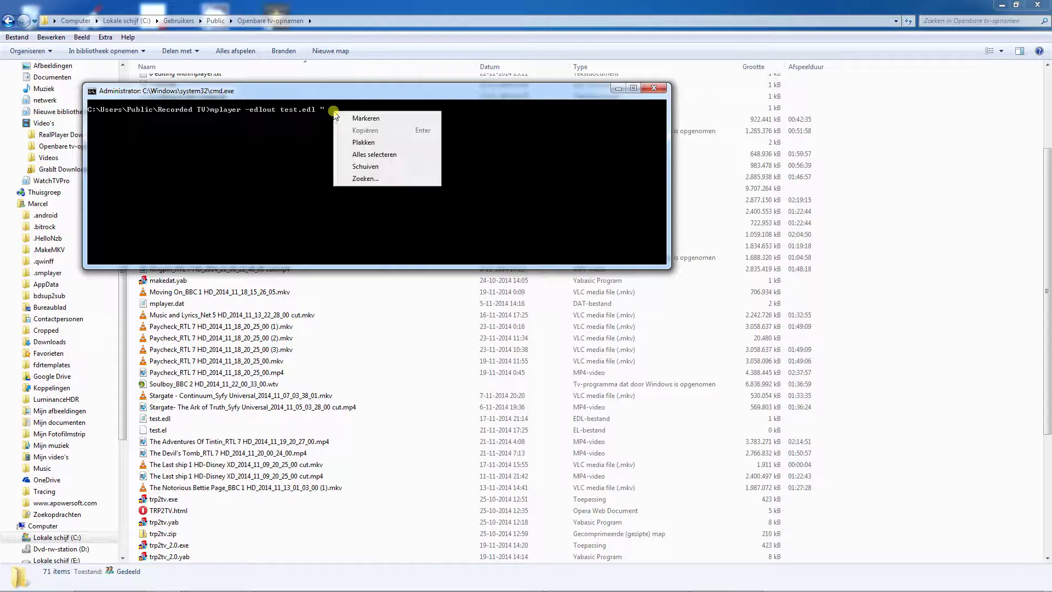
{"action": "left_click", "coordinate": [363, 141]}
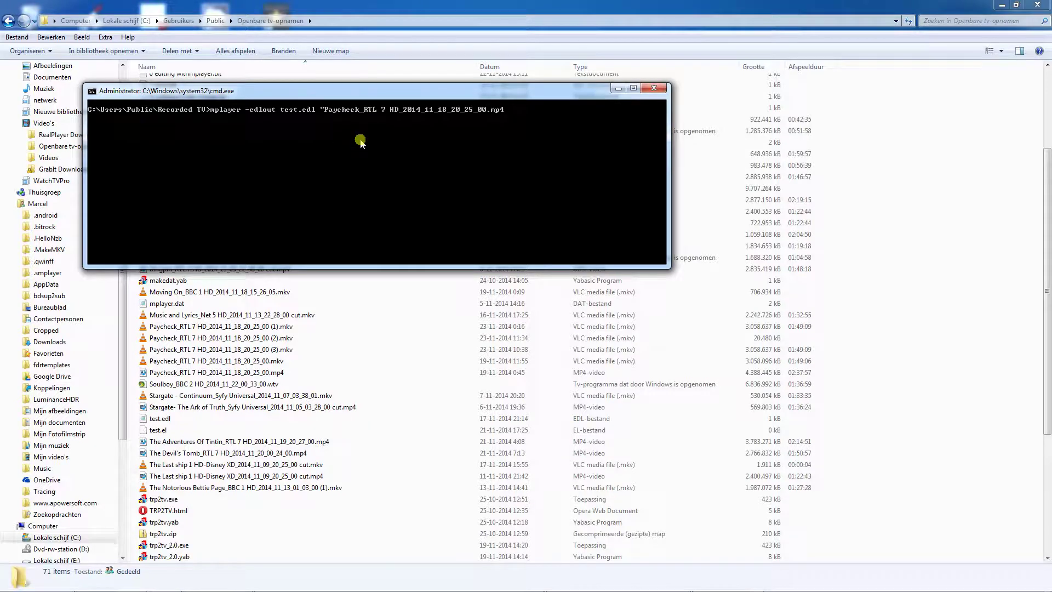
{"action": "type", "text": "\""}
{"action": "key", "text": "super+d"}
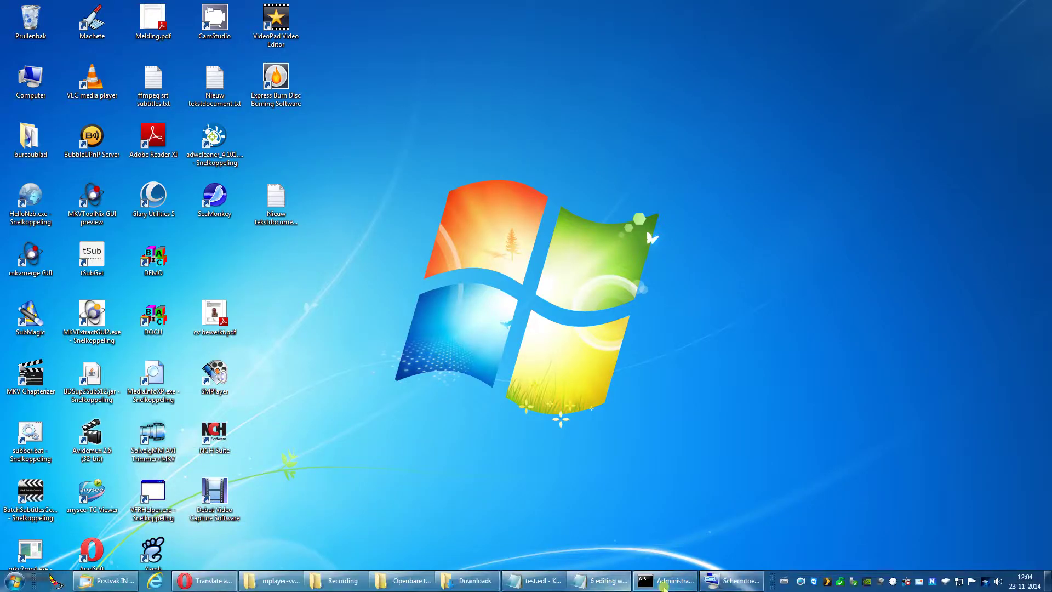
{"action": "left_click", "coordinate": [738, 582]}
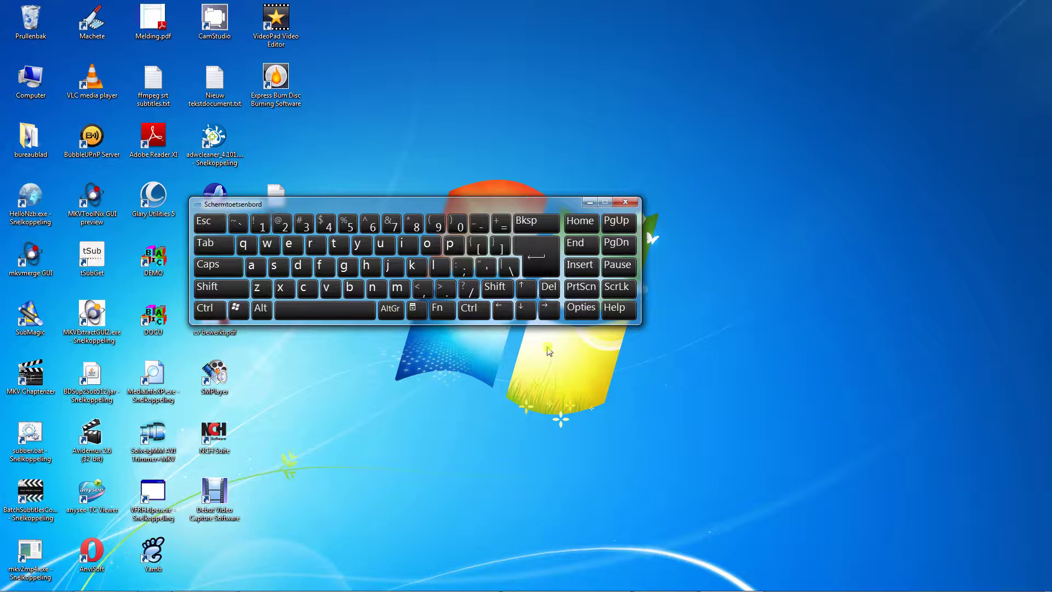
{"action": "left_click", "coordinate": [549, 309]}
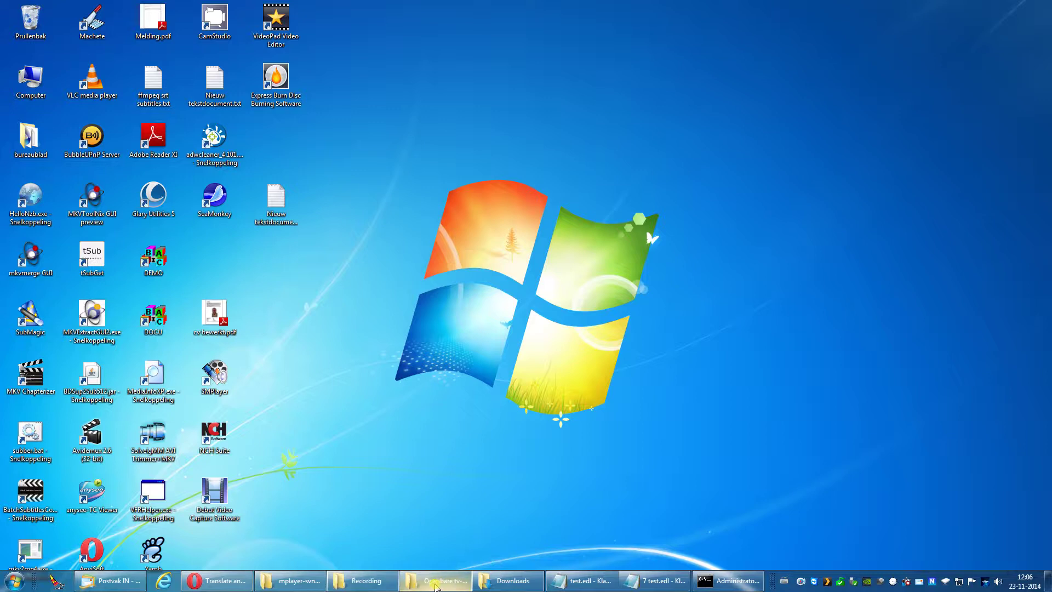
Open test.edl from Openbare tv-opnamen in Notepad to read its six cut-time pairs.
{"action": "left_click", "coordinate": [435, 584]}
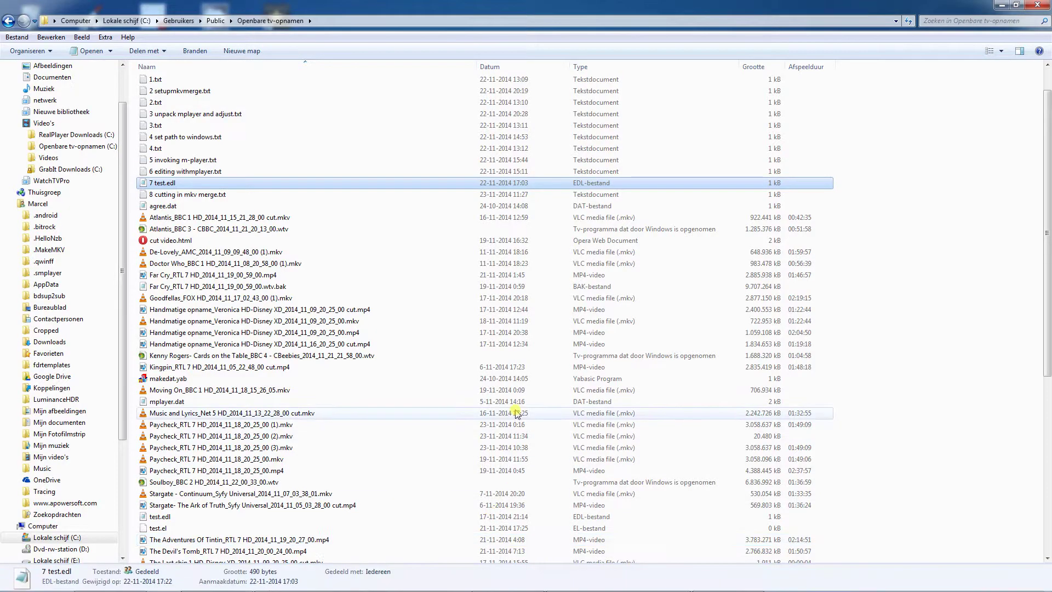
{"action": "scroll", "coordinate": [515, 412], "scroll_direction": "down", "scroll_amount": 4}
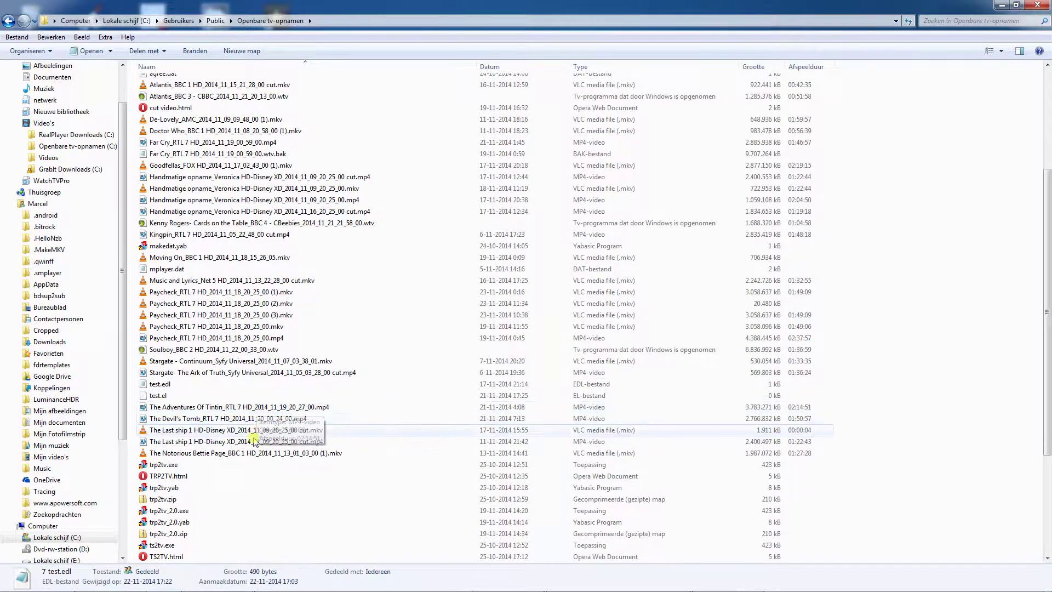
{"action": "left_click", "coordinate": [162, 386]}
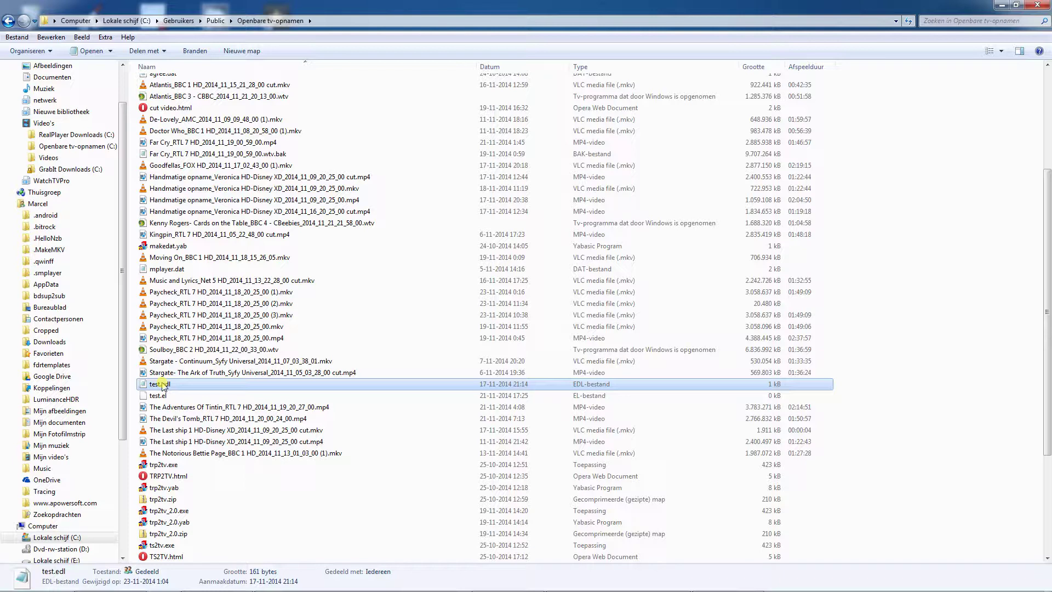
{"action": "double_click", "coordinate": [162, 386]}
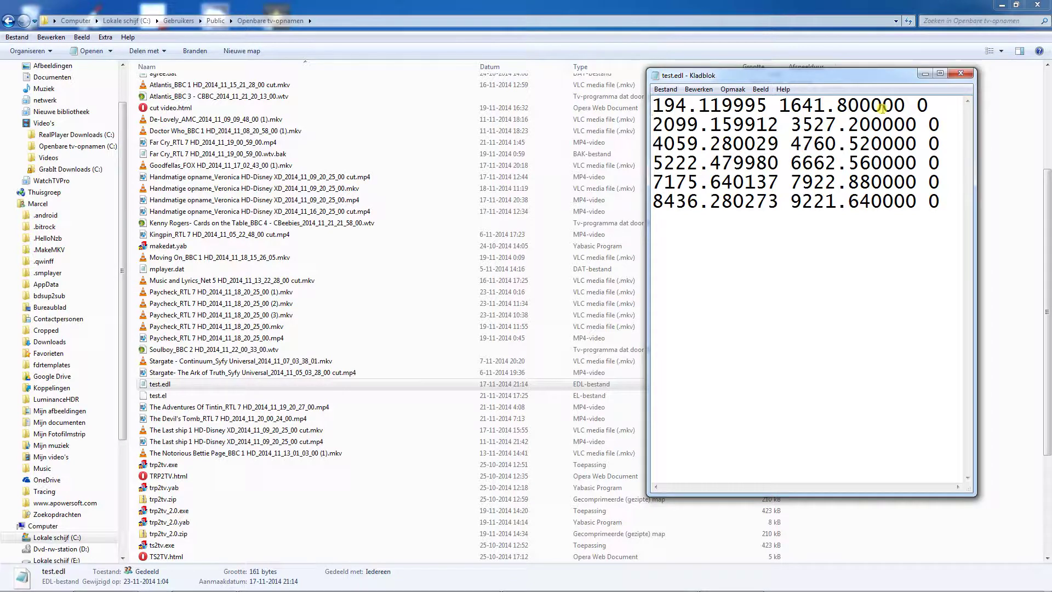
{"action": "left_click", "coordinate": [925, 73]}
{"action": "left_click", "coordinate": [1000, 5]}
{"action": "mouse_move", "coordinate": [609, 589]}
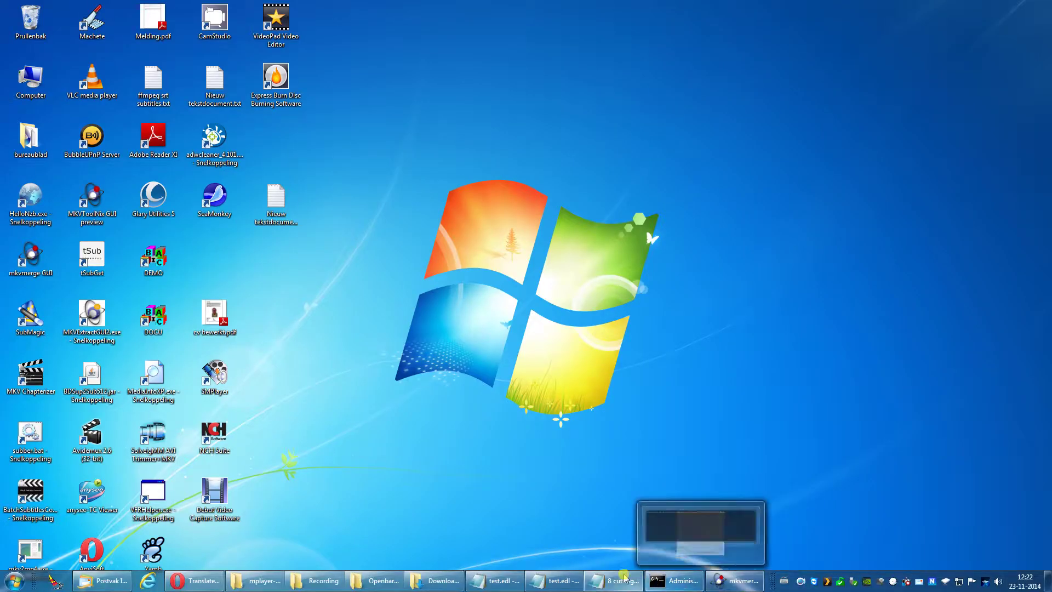
With test.edl visible in Notepad, add the Paycheck .mp4 as input in mkvmerge GUI.
{"action": "mouse_move", "coordinate": [562, 580]}
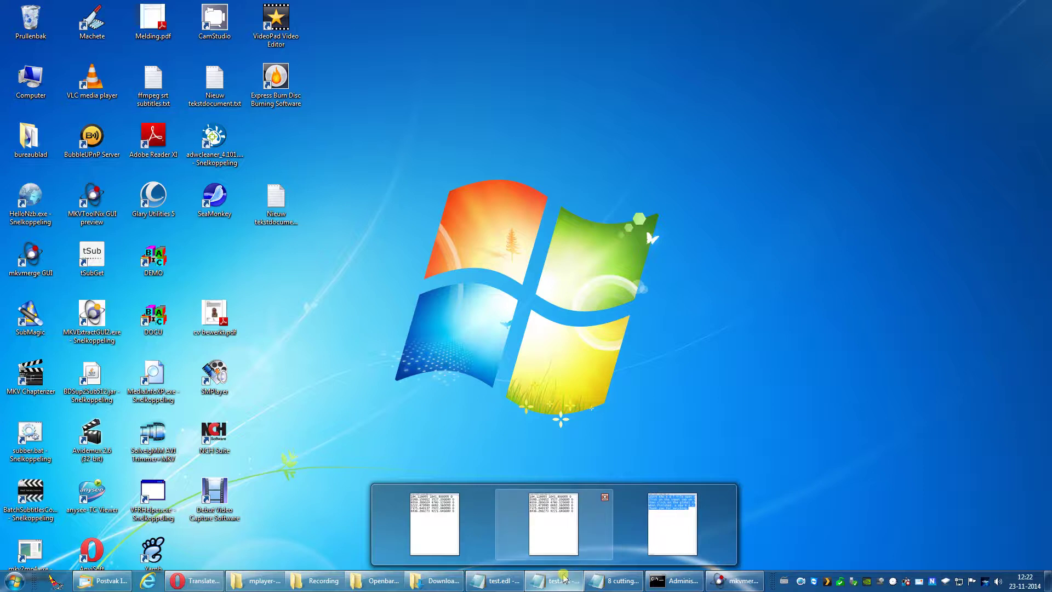
{"action": "left_click", "coordinate": [563, 579]}
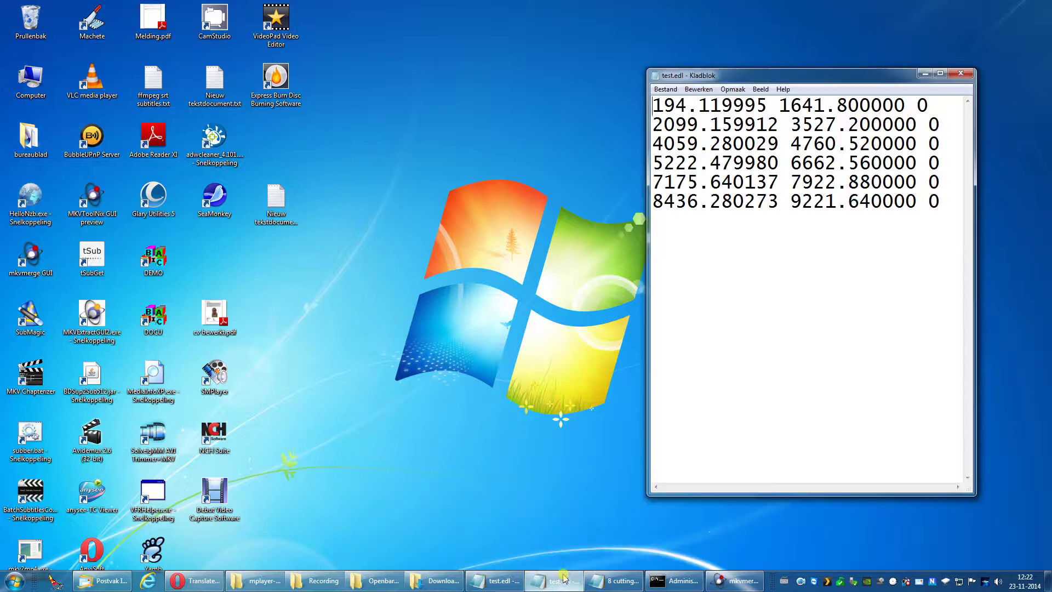
{"action": "left_click", "coordinate": [725, 582]}
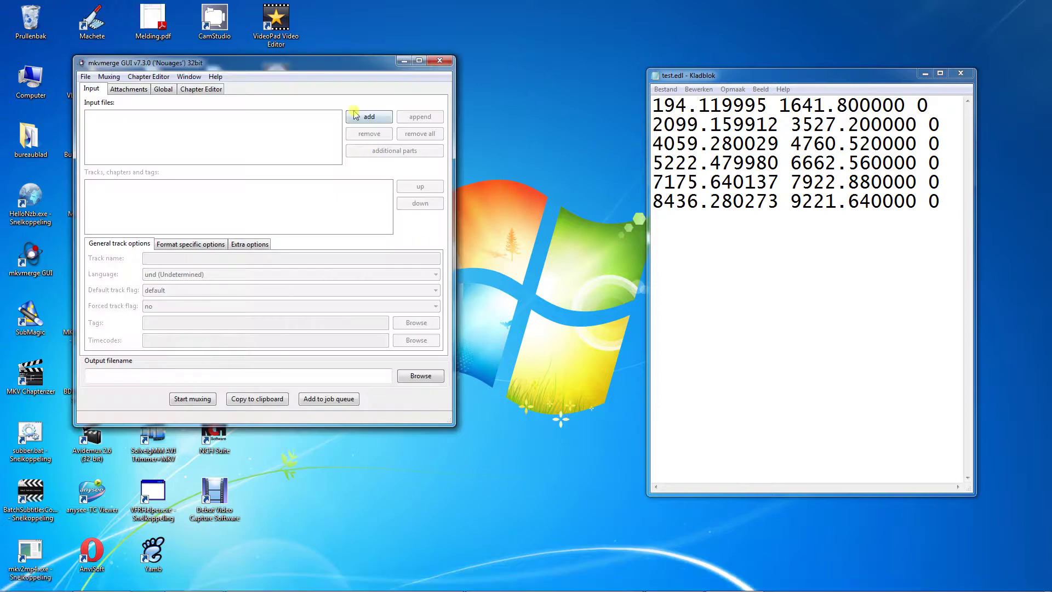
{"action": "left_click", "coordinate": [367, 117]}
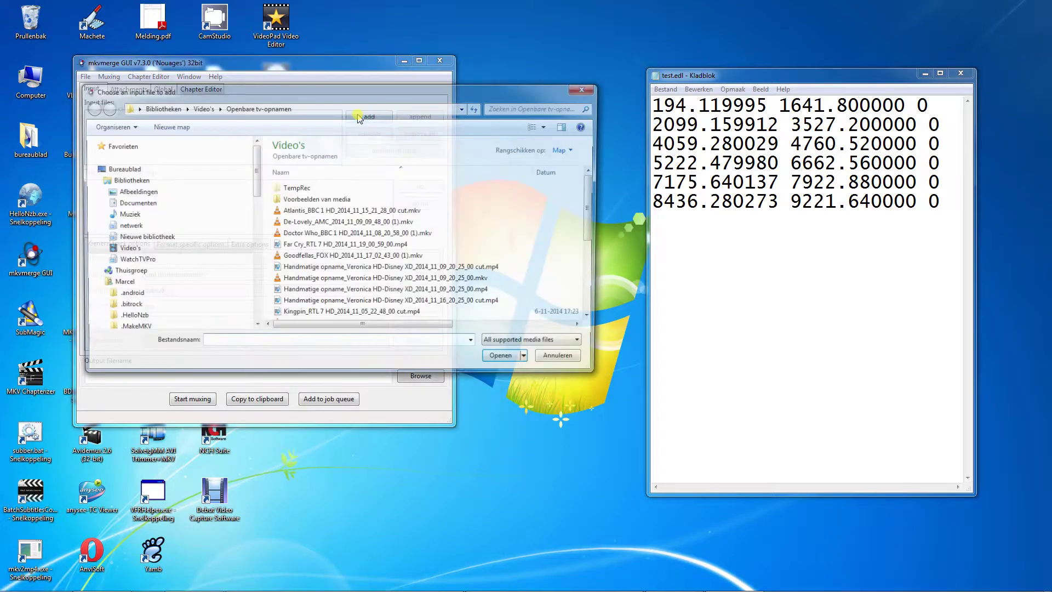
{"action": "left_click", "coordinate": [351, 292]}
{"action": "scroll", "coordinate": [354, 296], "scroll_direction": "down", "scroll_amount": 5}
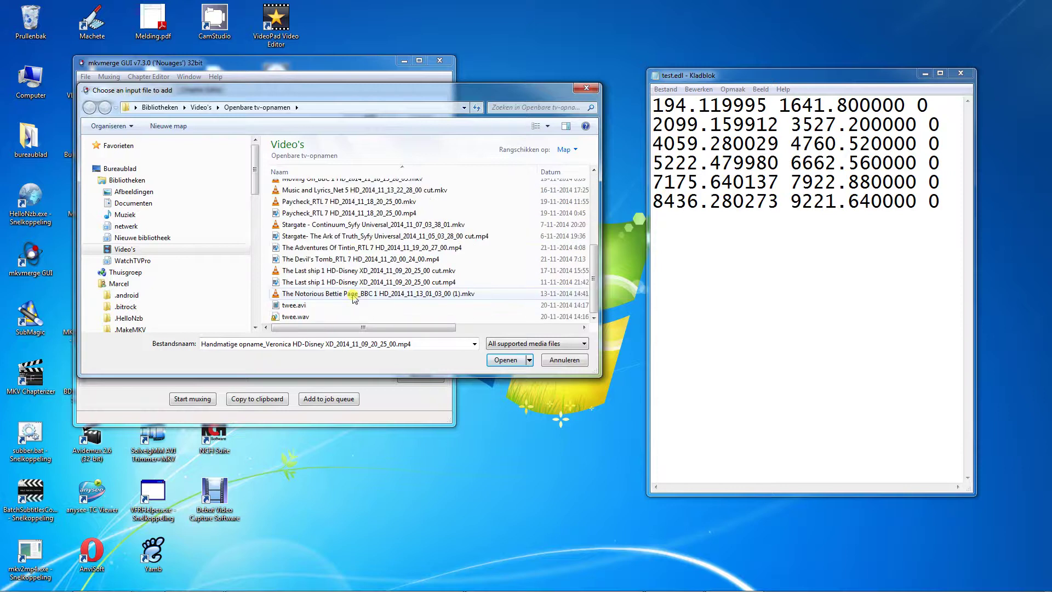
{"action": "left_click", "coordinate": [364, 214]}
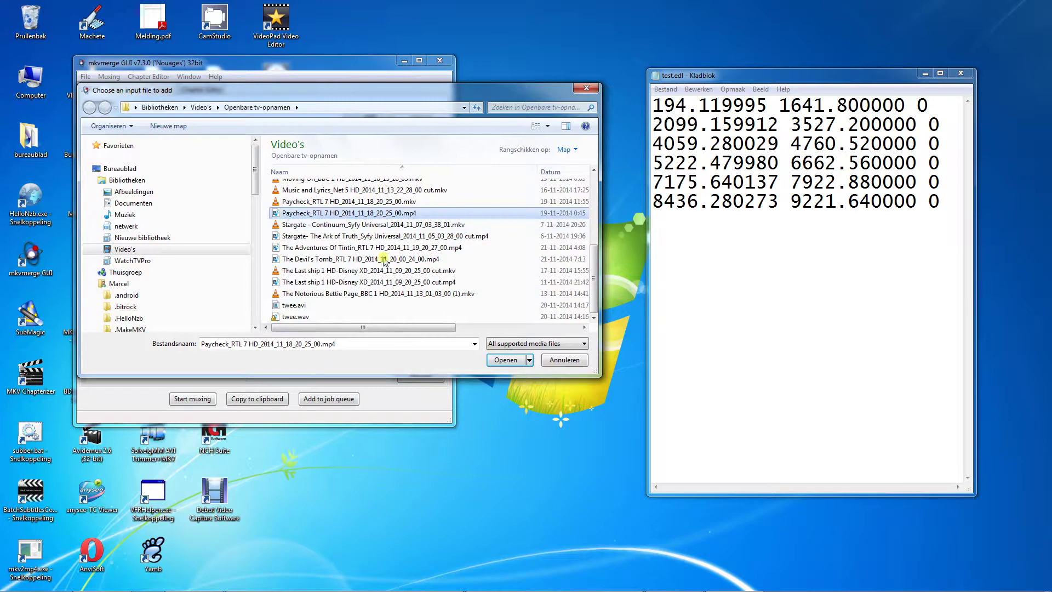
{"action": "left_click", "coordinate": [495, 364]}
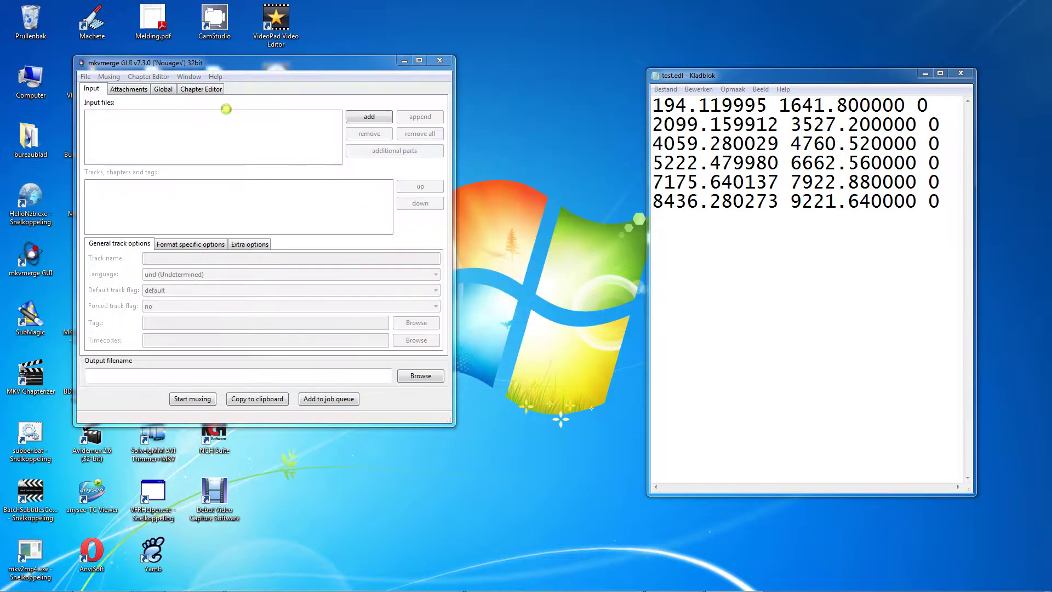
On the Global tab, split by parts based on timecodes using the test.edl ranges 194s-1641s to +8436s-9221s.
{"action": "left_click", "coordinate": [164, 89]}
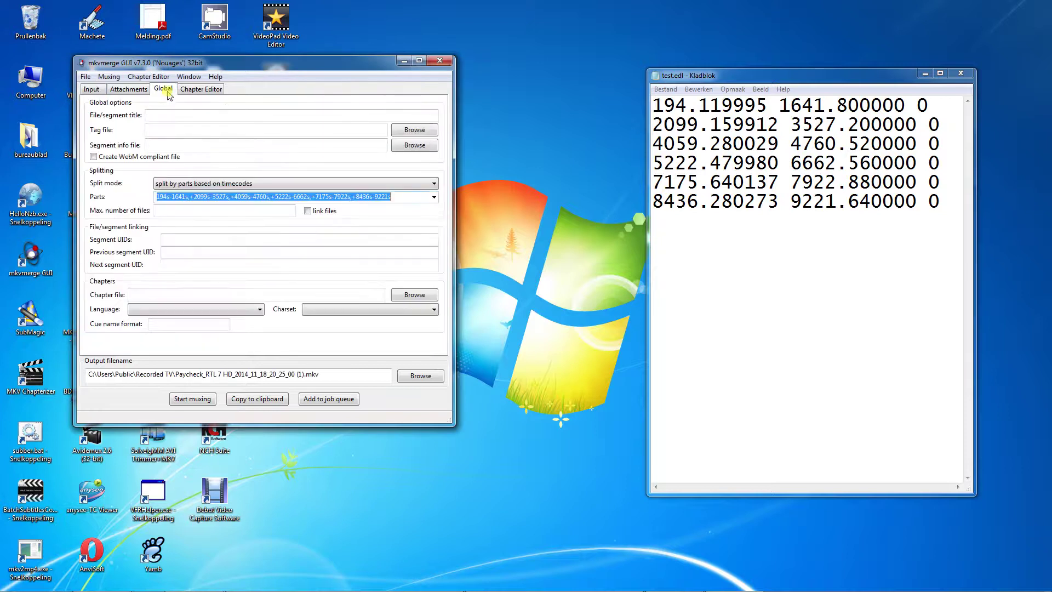
{"action": "left_click", "coordinate": [433, 195]}
{"action": "left_click", "coordinate": [433, 185]}
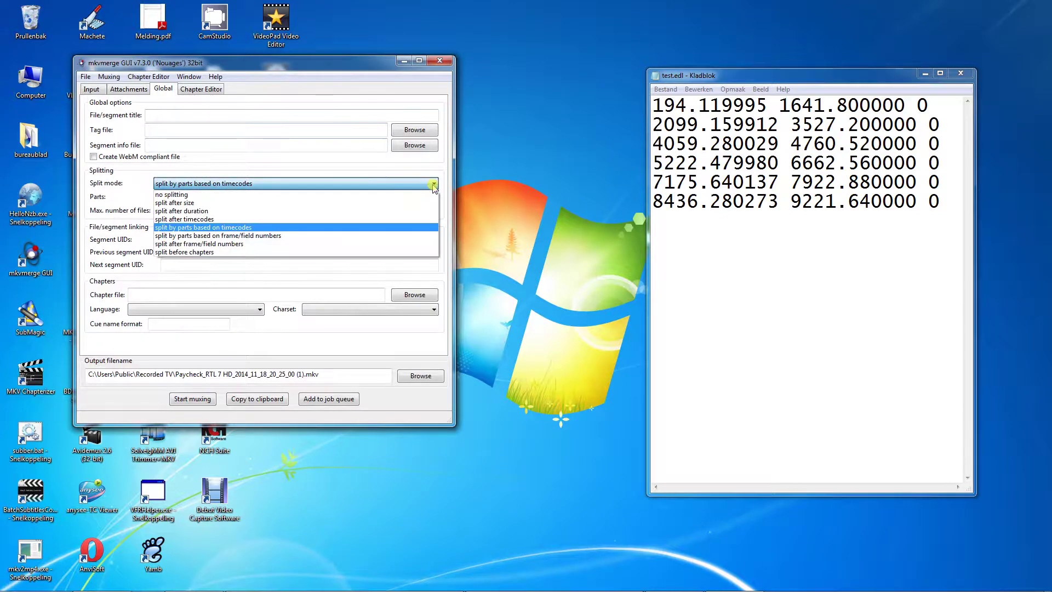
{"action": "left_click", "coordinate": [298, 228]}
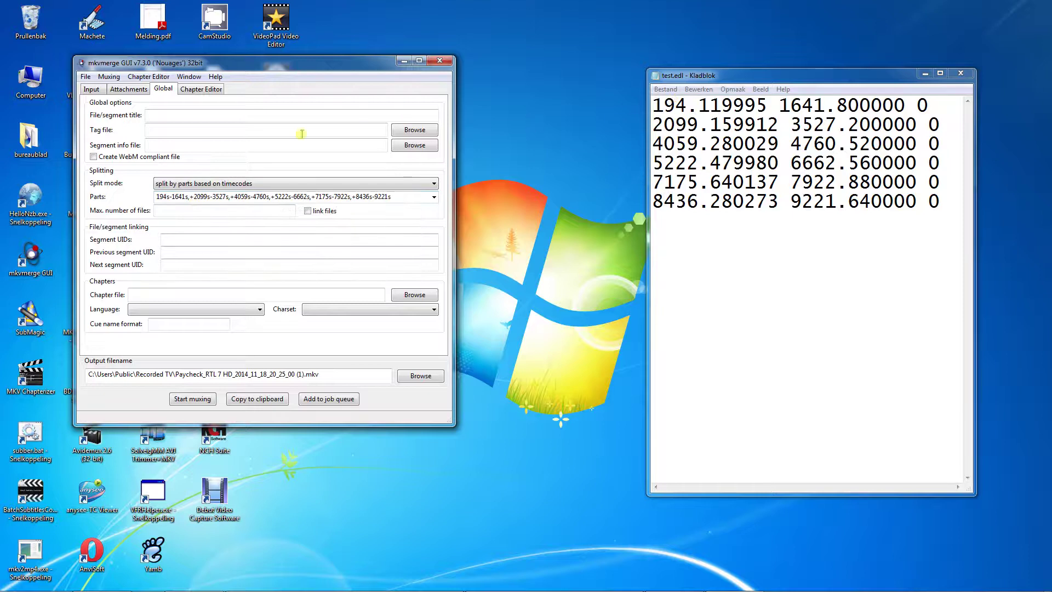
{"action": "mouse_move", "coordinate": [179, 199]}
{"action": "mouse_move", "coordinate": [149, 208]}
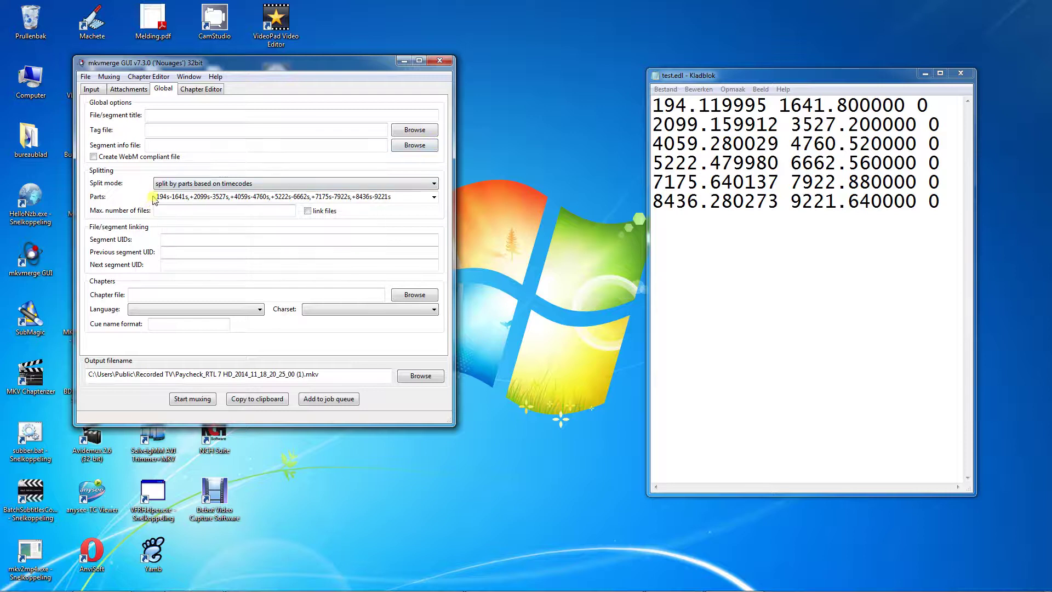